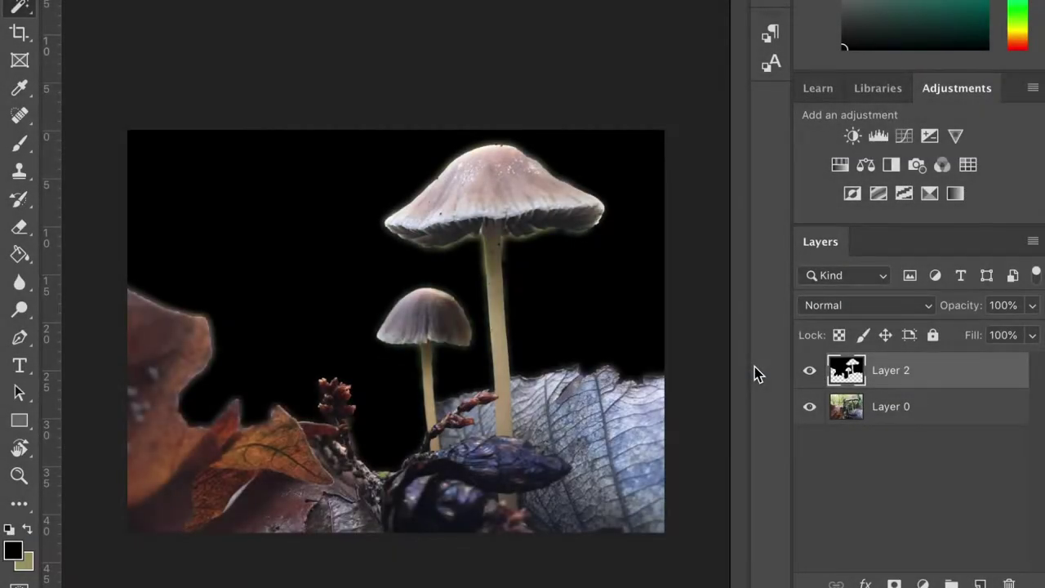
# - Hide Layer 2, select the forest photo and trace the lower-left leaf outline with the Curvature Pen
pyautogui.click(809, 370)
pyautogui.click(888, 418)
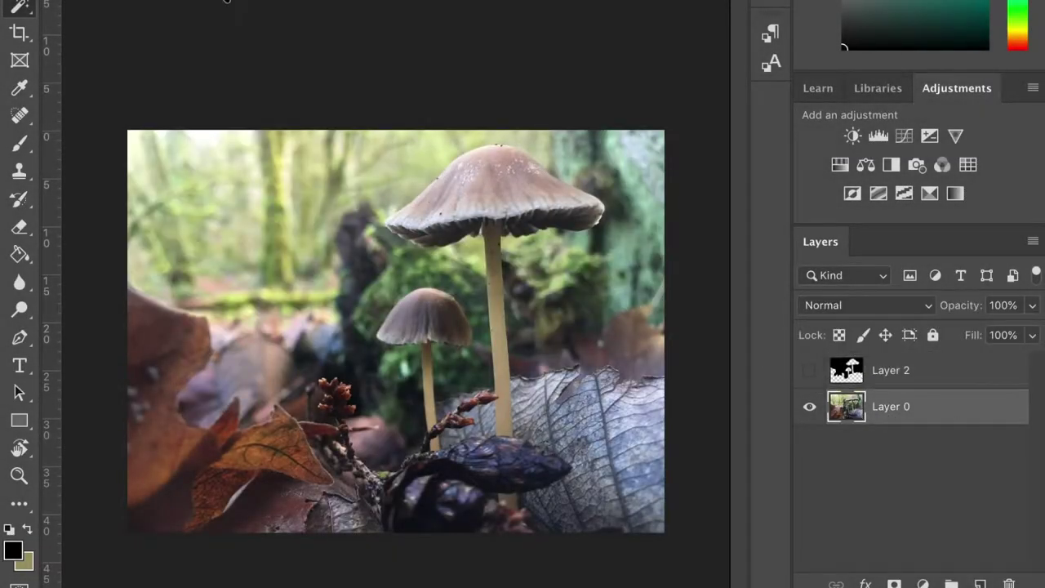
pyautogui.click(208, 425)
pyautogui.click(218, 392)
pyautogui.click(214, 353)
pyautogui.click(238, 318)
pyautogui.click(273, 332)
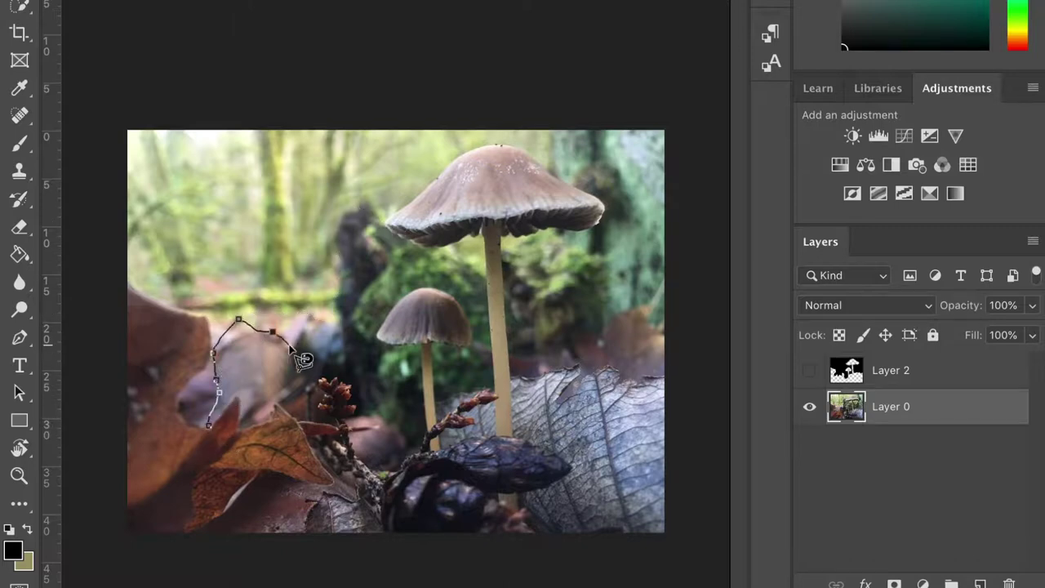
pyautogui.click(211, 413)
pyautogui.click(215, 366)
pyautogui.click(211, 319)
pyautogui.click(230, 327)
pyautogui.click(274, 308)
pyautogui.click(280, 329)
# - Continue the path around the foreground plants, under the mushroom cap, along the right and bottom edges, closing it
pyautogui.click(309, 305)
pyautogui.click(294, 351)
pyautogui.click(279, 405)
pyautogui.click(330, 348)
pyautogui.click(338, 293)
pyautogui.click(340, 233)
pyautogui.click(394, 231)
pyautogui.click(462, 263)
pyautogui.click(495, 278)
pyautogui.click(552, 242)
pyautogui.click(611, 281)
pyautogui.click(642, 312)
pyautogui.click(665, 343)
pyautogui.click(665, 530)
pyautogui.click(196, 532)
pyautogui.click(210, 413)
# - Turn the closed path into a selection and show Layer 2, undoing a trial erase
pyautogui.hotkey('ctrl', 'Return')
pyautogui.click(809, 369)
pyautogui.press('e')
pyautogui.moveTo(316, 233); pyautogui.dragTo(588, 327)
pyautogui.hotkey('ctrl', 'z')
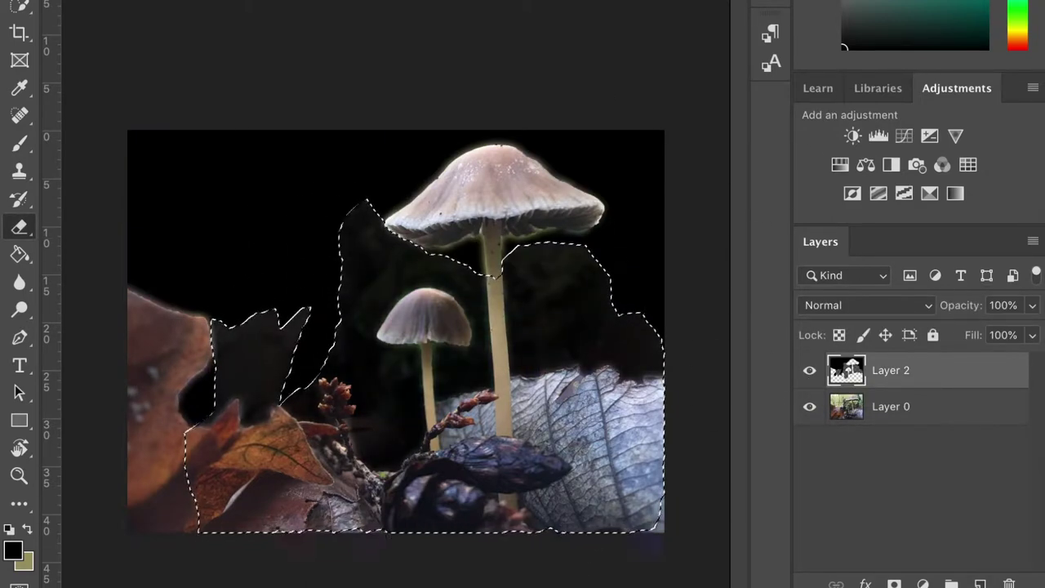
# - Fill a new Layer 3 with grey inside the selection, hide Layers 2 and 3, and paste the swirl image
pyautogui.hotkey('ctrl', 'shift', 'alt', 'n')
pyautogui.press('g')
pyautogui.click(409, 275)
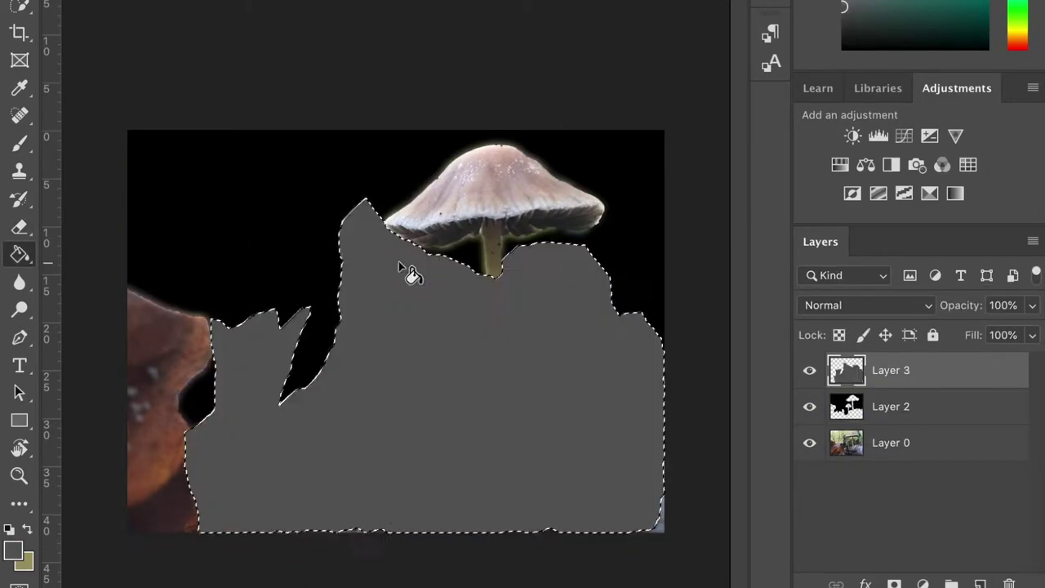
pyautogui.hotkey('ctrl', 'd')
pyautogui.moveTo(809, 370); pyautogui.dragTo(817, 421)
pyautogui.click(809, 370)
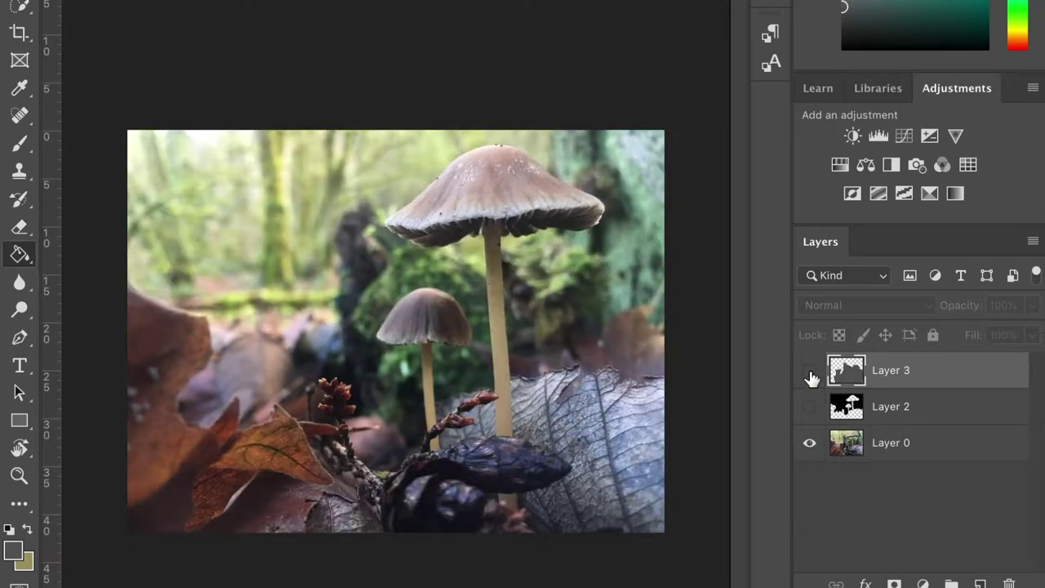
pyautogui.hotkey('ctrl', 'v')
# - Rotate, stretch and move the pasted swirl so it fills the whole canvas
pyautogui.hotkey('ctrl', 't')
pyautogui.moveTo(245, 151)
pyautogui.mouseDown()
pyautogui.moveTo(182, 156)
pyautogui.moveTo(120, 234)
pyautogui.mouseUp()
pyautogui.moveTo(412, 242); pyautogui.dragTo(665, 245)
pyautogui.moveTo(492, 270); pyautogui.dragTo(481, 356)
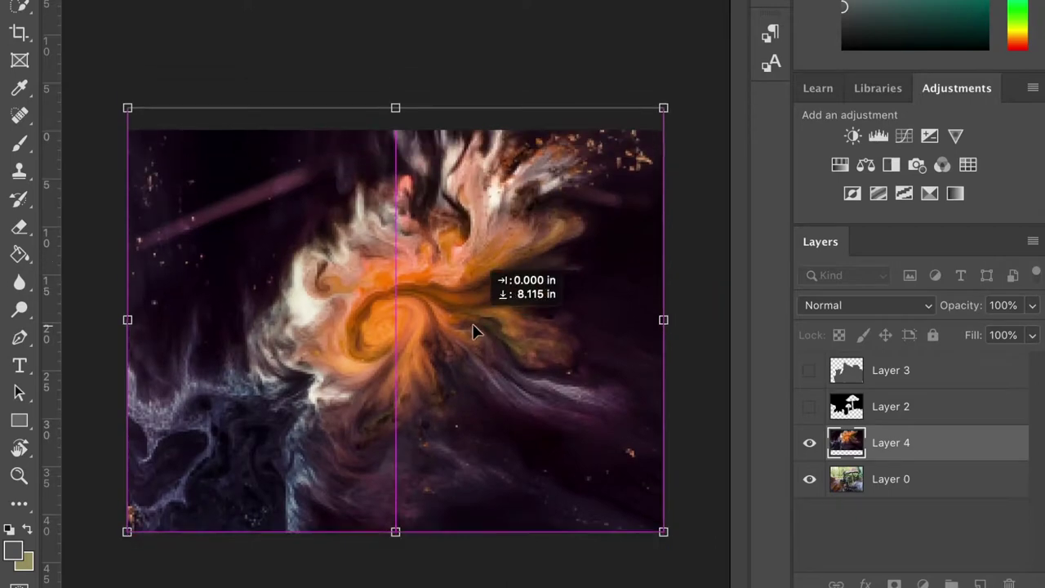
pyautogui.press('Return')
# - Mask the swirl Layer 4 to the selection from Layer 2's mushroom cut-out
pyautogui.click(810, 407)
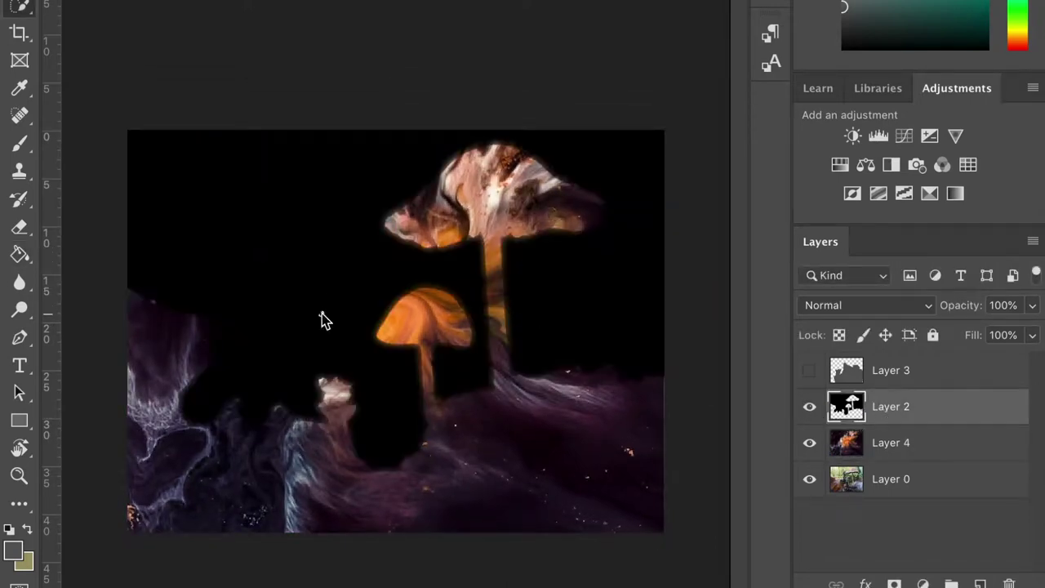
pyautogui.keyDown('ctrl'); pyautogui.click(845, 406); pyautogui.keyUp('ctrl')
pyautogui.click(863, 450)
pyautogui.click(894, 585)
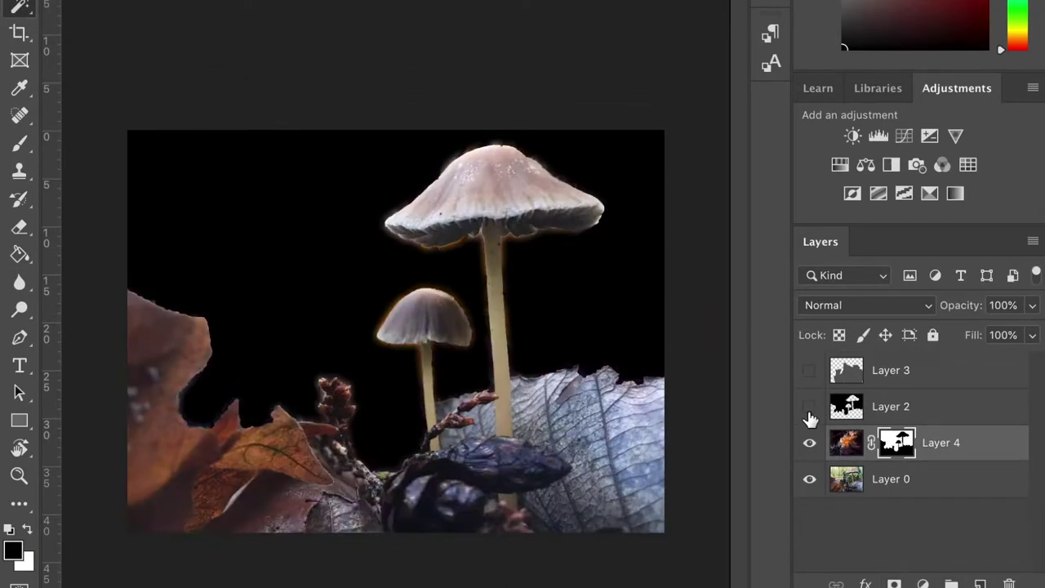
pyautogui.click(810, 415)
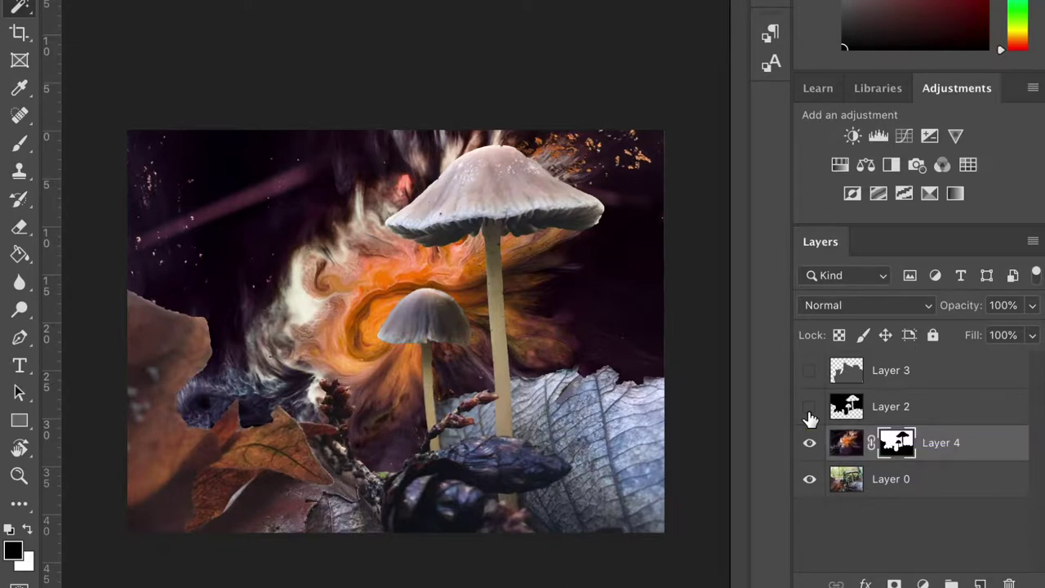
# - Fill the grey Layer 3 foreground area into Layer 4's mask
pyautogui.click(850, 372)
pyautogui.keyDown('ctrl'); pyautogui.click(850, 371); pyautogui.keyUp('ctrl')
pyautogui.click(809, 370)
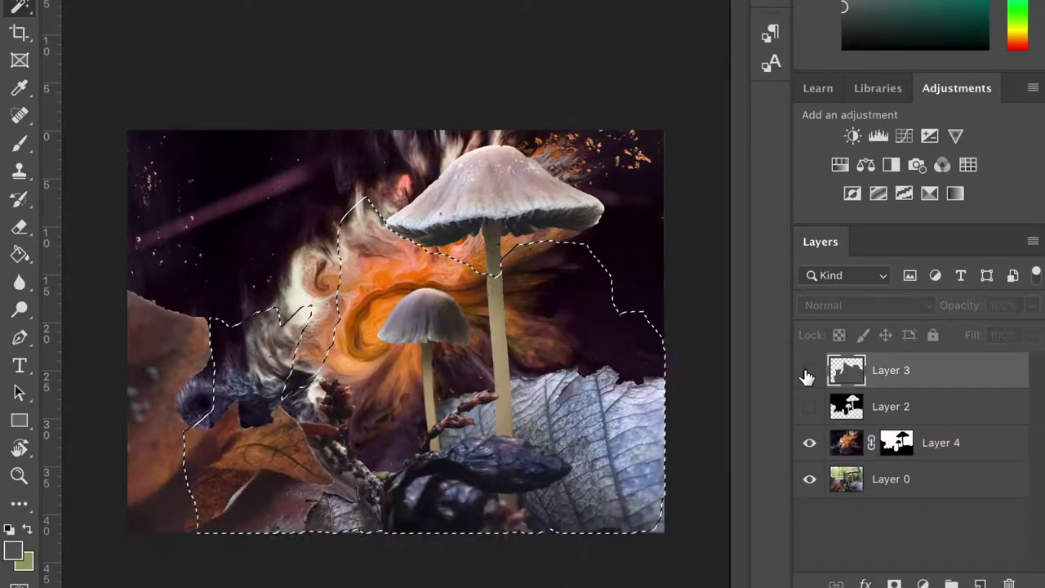
pyautogui.click(939, 442)
pyautogui.press('d')
pyautogui.press('g')
pyautogui.click(390, 400)
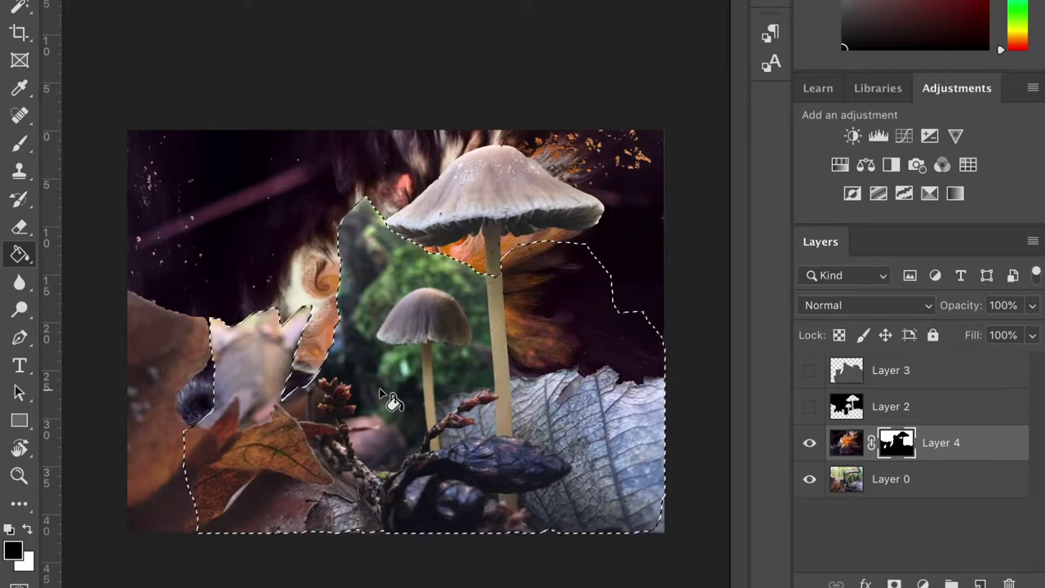
pyautogui.hotkey('ctrl', 'd')
# - Duplicate Layer 4 and delete the mask from Layer 4 copy
pyautogui.click(845, 443)
pyautogui.hotkey('ctrl', 'j')
pyautogui.rightClick(896, 442)
pyautogui.click(743, 483)
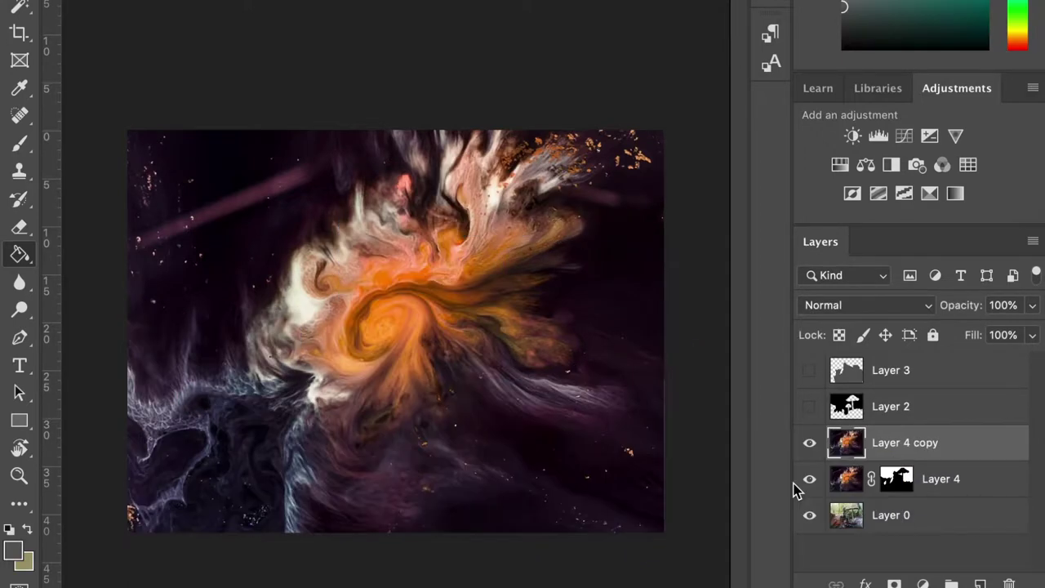
# - Set Layer 4 copy to Pin Light, load Layer 2's outline on the photo layer and enter Select and Mask
pyautogui.click(928, 307)
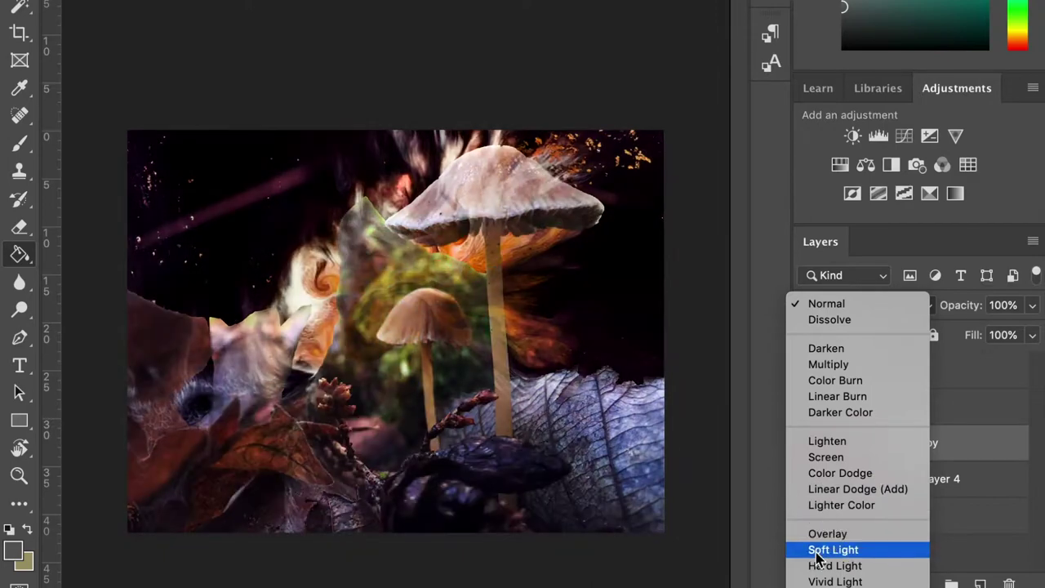
pyautogui.click(824, 586)
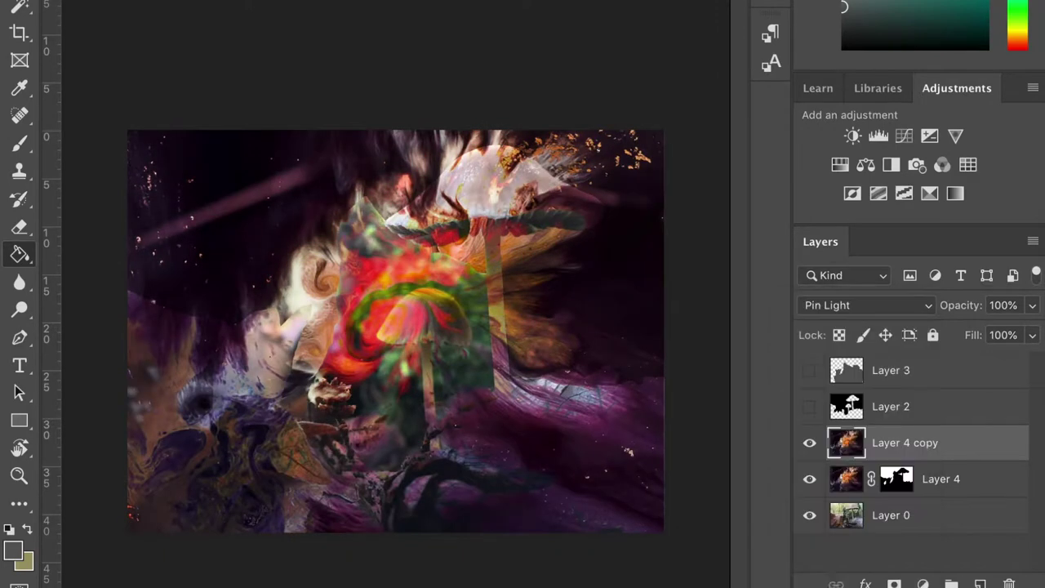
pyautogui.click(890, 406)
pyautogui.click(809, 406)
pyautogui.keyDown('ctrl'); pyautogui.click(846, 406); pyautogui.keyUp('ctrl')
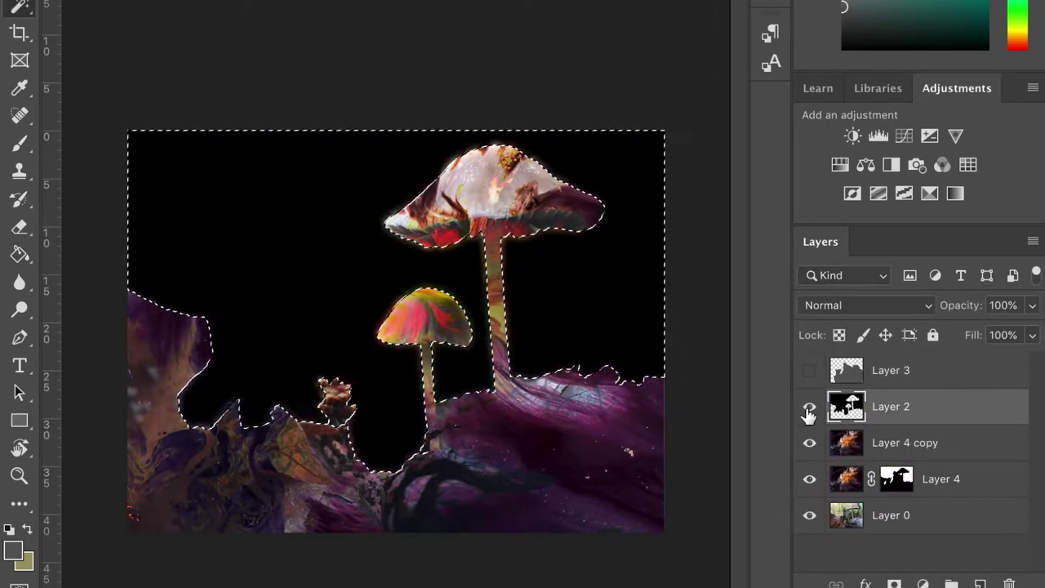
pyautogui.click(809, 406)
pyautogui.click(873, 515)
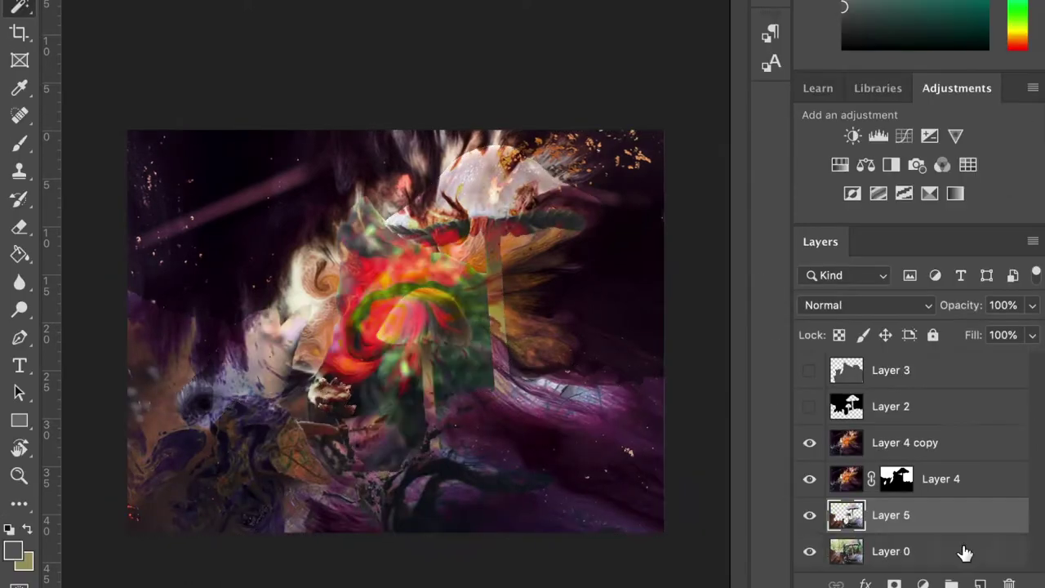
# - Place the refined mushroom Layer 5 above Layer 4 copy and bring in the starburst image, rotating it
pyautogui.moveTo(898, 515); pyautogui.dragTo(910, 441)
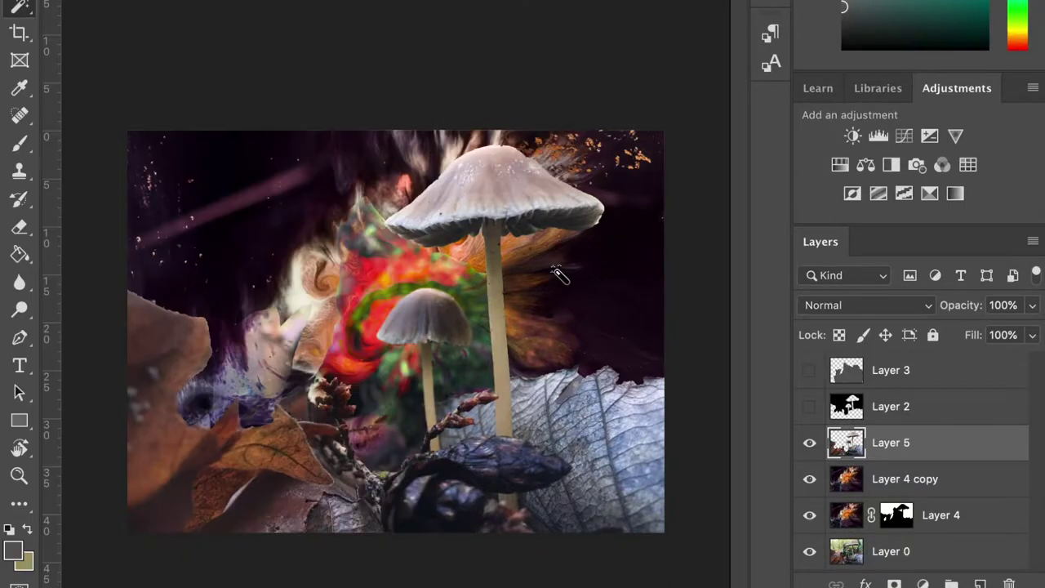
pyautogui.moveTo(555, 274); pyautogui.dragTo(556, 277)
pyautogui.moveTo(716, 362)
pyautogui.mouseDown()
pyautogui.moveTo(408, 315)
pyautogui.moveTo(327, 367)
pyautogui.moveTo(139, 396)
pyautogui.moveTo(139, 312)
pyautogui.mouseUp()
# - Scale the starburst Layer 6 to cover the canvas and blend it in Hard Light
pyautogui.moveTo(637, 469); pyautogui.dragTo(718, 553)
pyautogui.moveTo(562, 350)
pyautogui.mouseDown()
pyautogui.moveTo(422, 349)
pyautogui.moveTo(505, 344)
pyautogui.mouseUp()
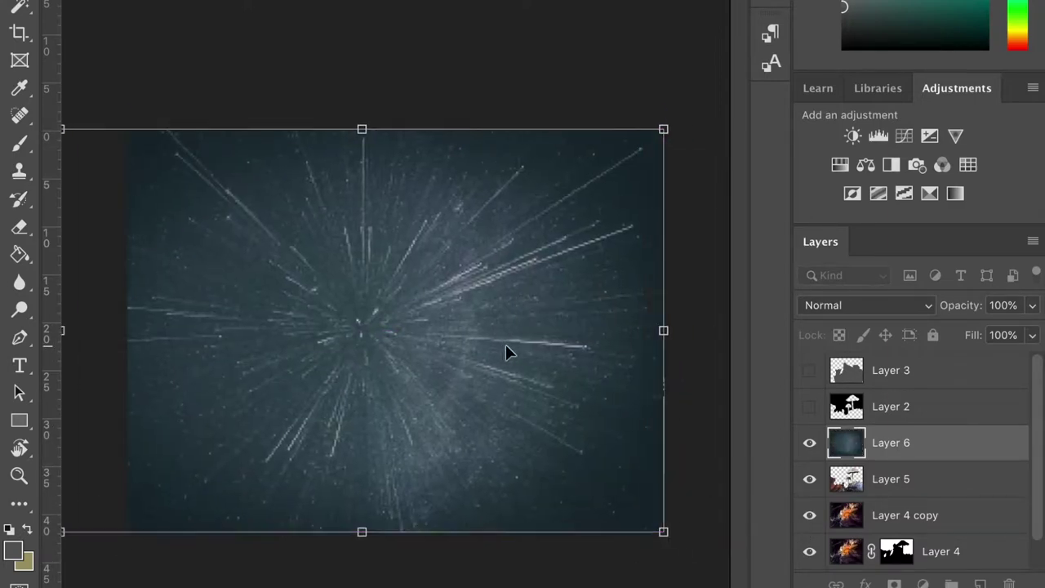
pyautogui.press('Return')
pyautogui.click(928, 305)
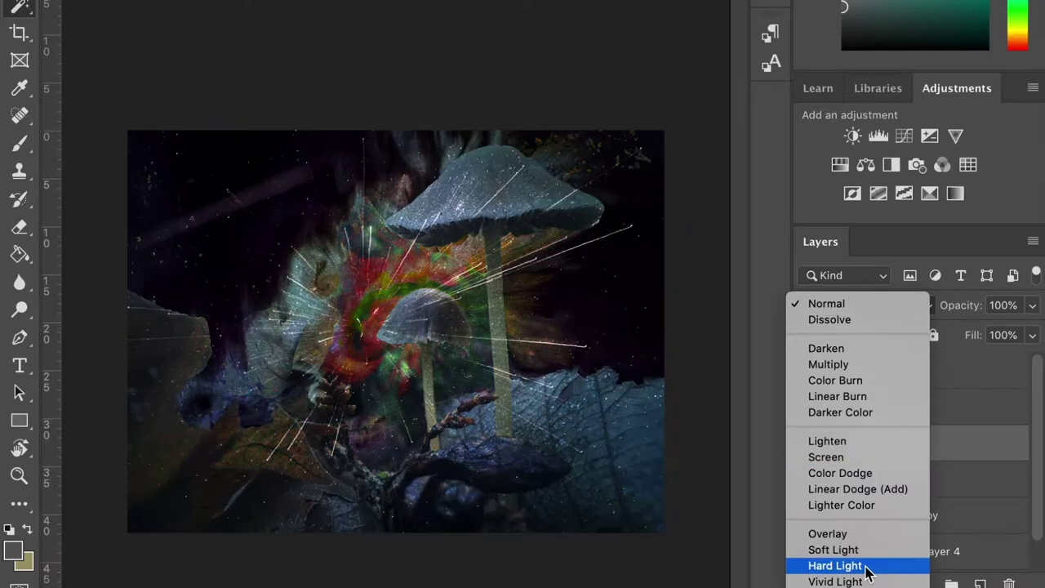
pyautogui.click(849, 565)
# - Select the mushrooms and foreground leaves and erase the starburst texture from them
pyautogui.moveTo(890, 445); pyautogui.dragTo(881, 483)
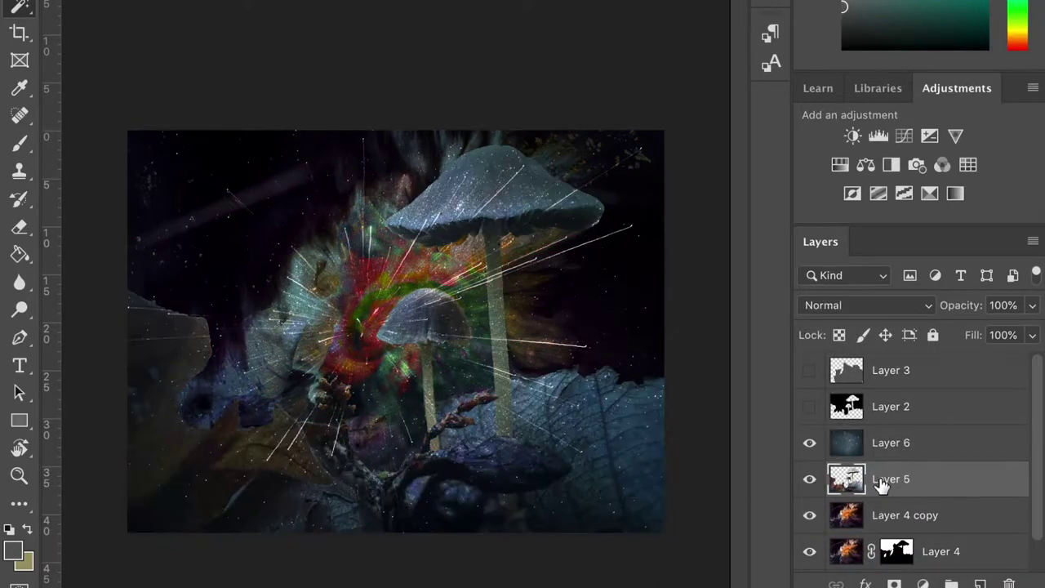
pyautogui.press(']')
pyautogui.press(']')
pyautogui.press(']')
pyautogui.moveTo(281, 391); pyautogui.dragTo(535, 266)
pyautogui.click(891, 443)
pyautogui.press('e')
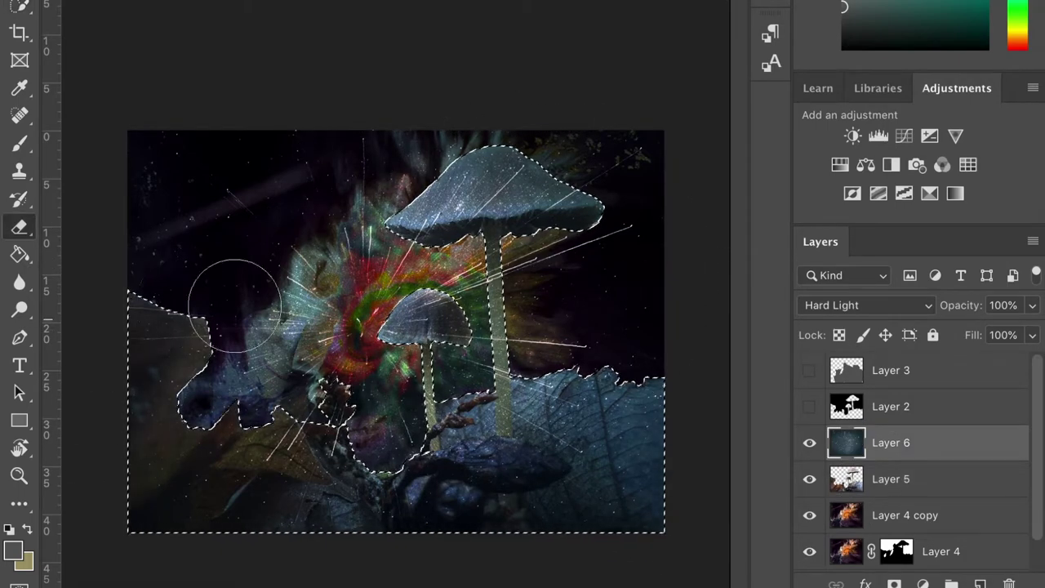
pyautogui.moveTo(267, 527)
pyautogui.mouseDown()
pyautogui.moveTo(478, 522)
pyautogui.moveTo(571, 482)
pyautogui.moveTo(409, 281)
pyautogui.moveTo(439, 280)
pyautogui.moveTo(490, 179)
pyautogui.moveTo(571, 212)
pyautogui.mouseUp()
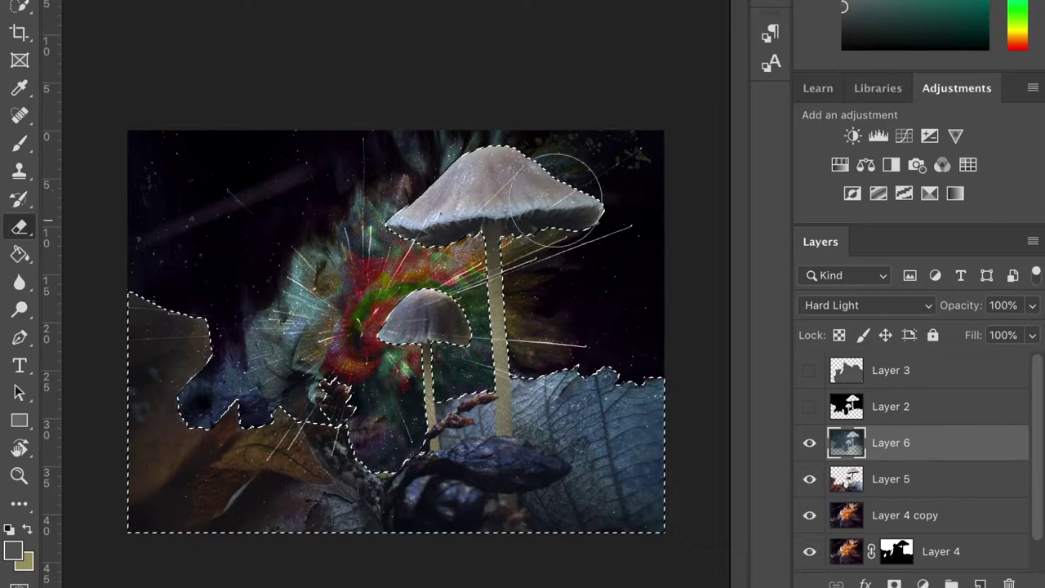
pyautogui.moveTo(425, 318); pyautogui.dragTo(504, 326)
pyautogui.hotkey('ctrl', 'd')
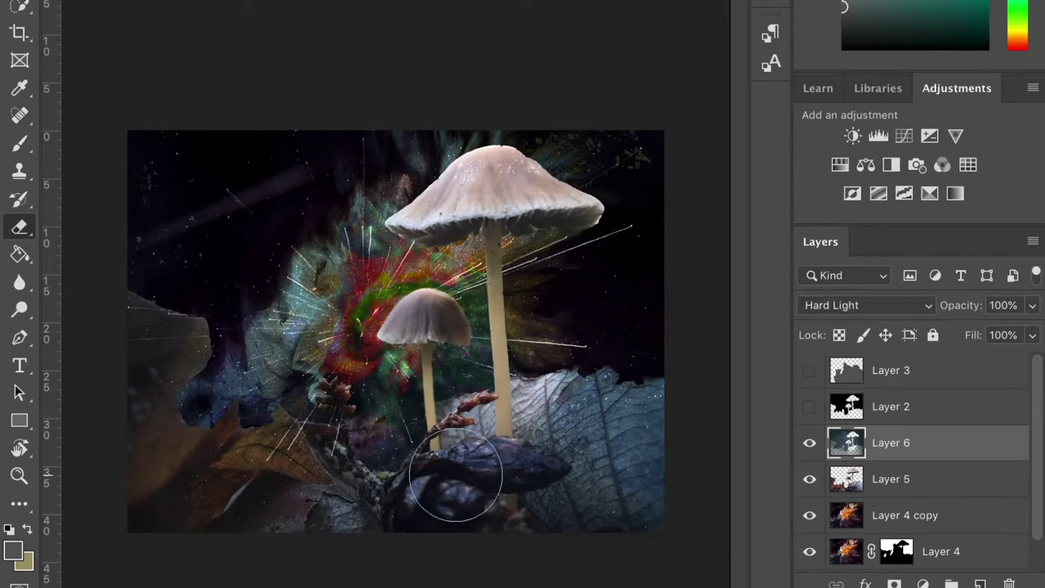
# - Hide Layer 5 and Layer 4 copy, then target Layer 4's mask
pyautogui.scroll(-1, 812, 534)
pyautogui.click(809, 490)
pyautogui.click(810, 446)
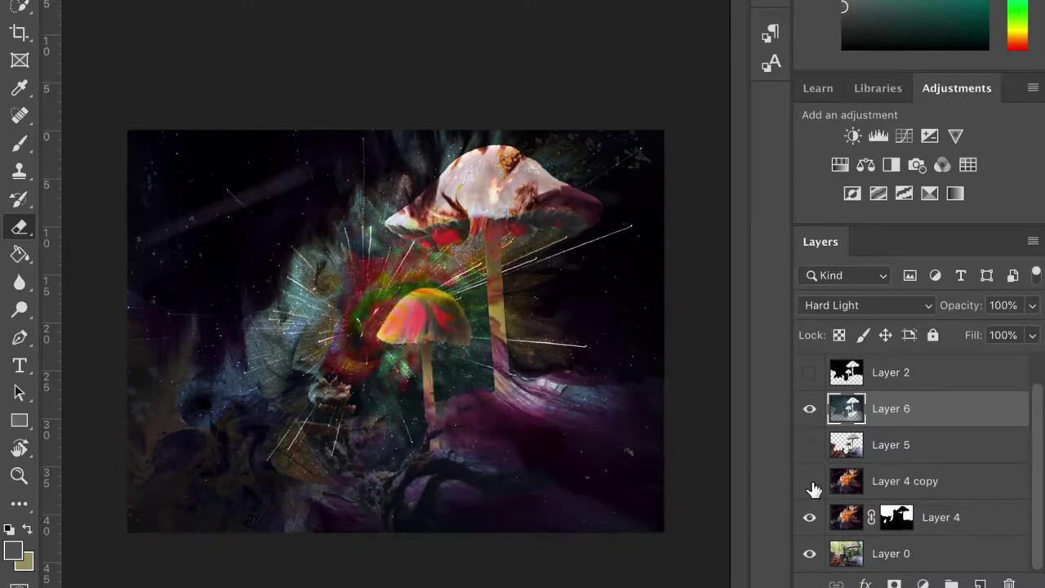
pyautogui.click(810, 483)
pyautogui.click(811, 482)
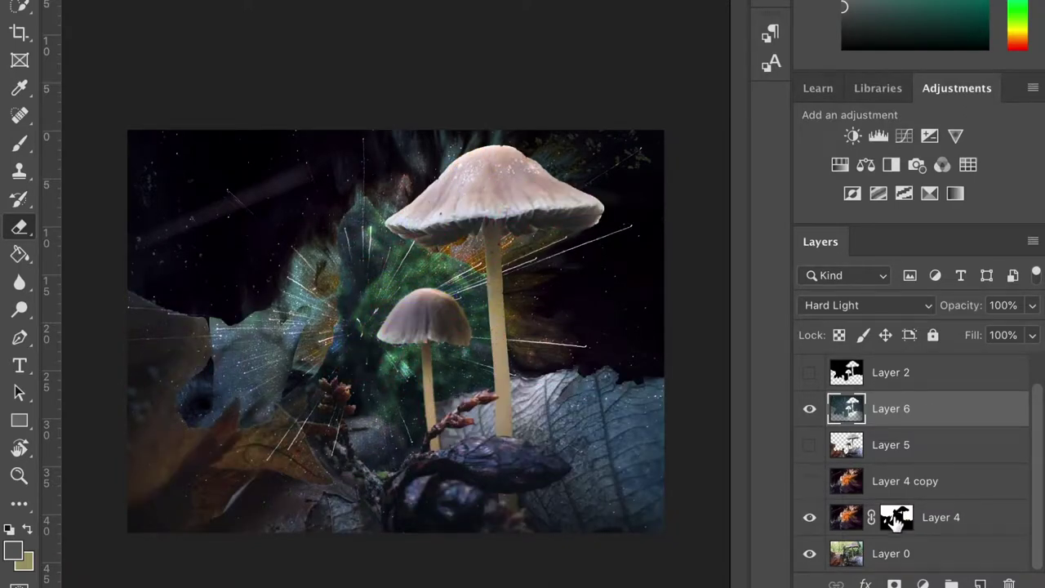
pyautogui.click(895, 520)
pyautogui.press('b')
pyautogui.scroll(1, 866, 401)
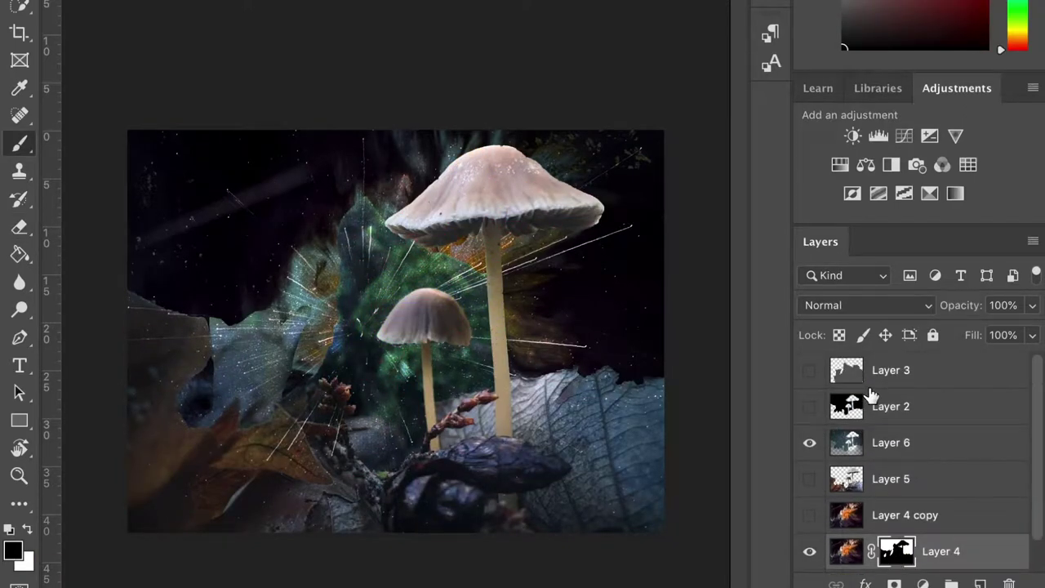
# - Fill Layer 4's mask black, then fill the Layer 5 mushroom selection white in it
pyautogui.press('g')
pyautogui.click(493, 263)
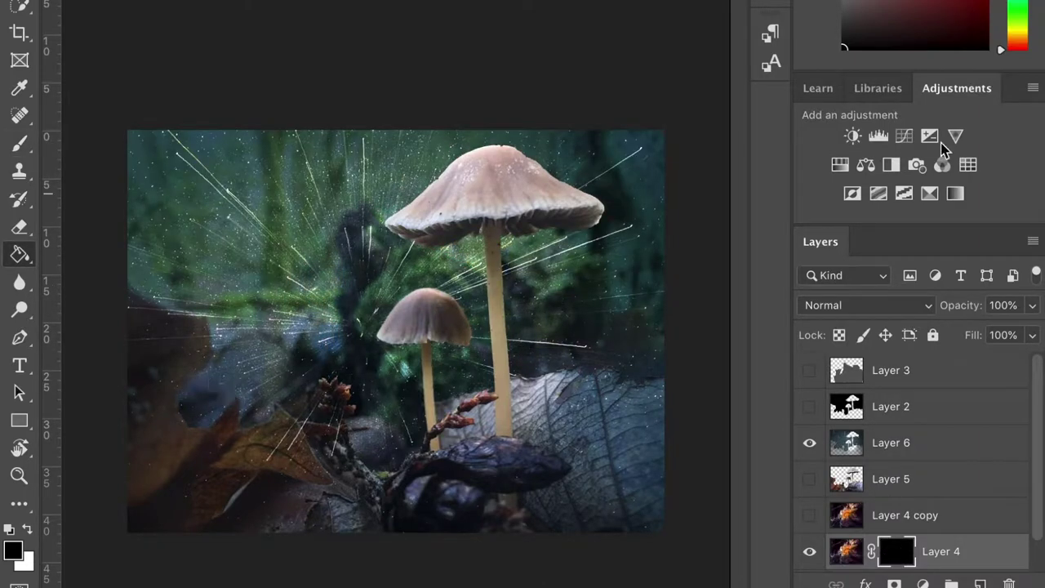
pyautogui.click(828, 405)
pyautogui.click(898, 482)
pyautogui.click(809, 479)
pyautogui.press('b')
pyautogui.keyDown('ctrl'); pyautogui.click(847, 443); pyautogui.keyUp('ctrl')
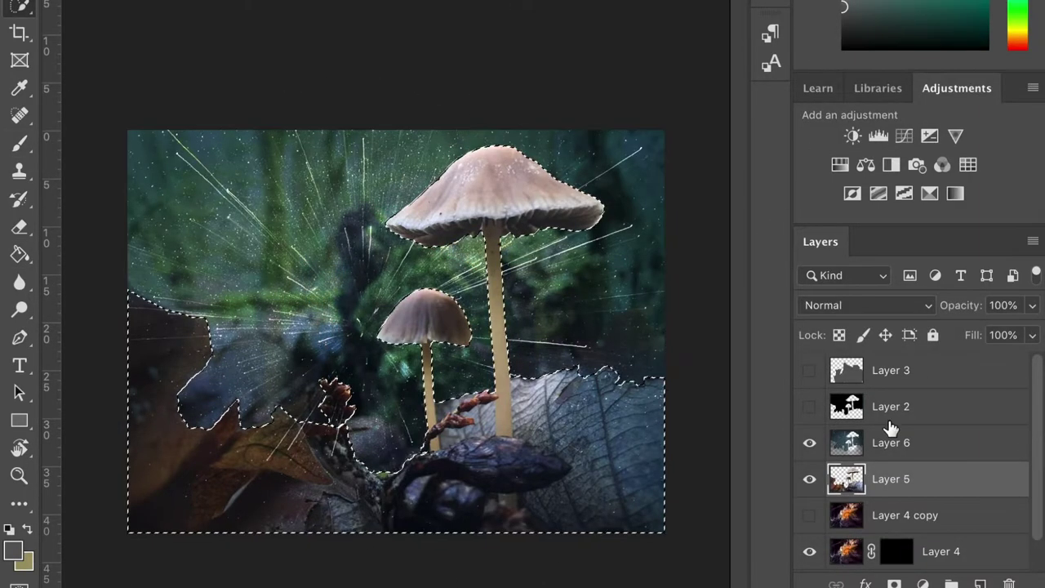
pyautogui.click(896, 551)
pyautogui.press('g')
pyautogui.click(512, 213)
pyautogui.hotkey('ctrl', 'd')
# - Invert Layer 4's mask and hide Layer 6 to compare the composite
pyautogui.keyDown('alt'); pyautogui.click(895, 553); pyautogui.keyUp('alt')
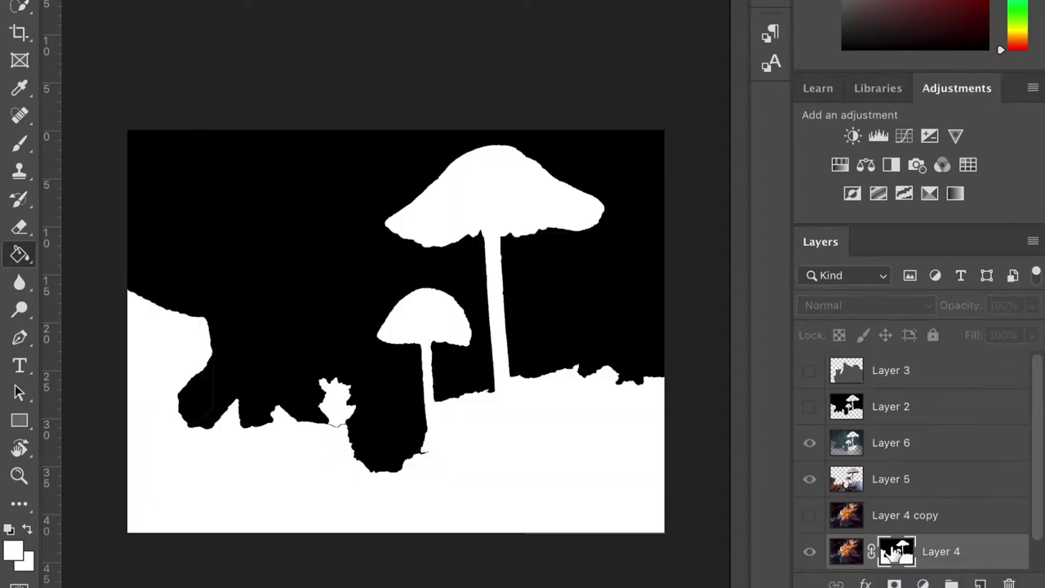
pyautogui.hotkey('ctrl', 'i')
pyautogui.keyDown('alt'); pyautogui.click(897, 552); pyautogui.keyUp('alt')
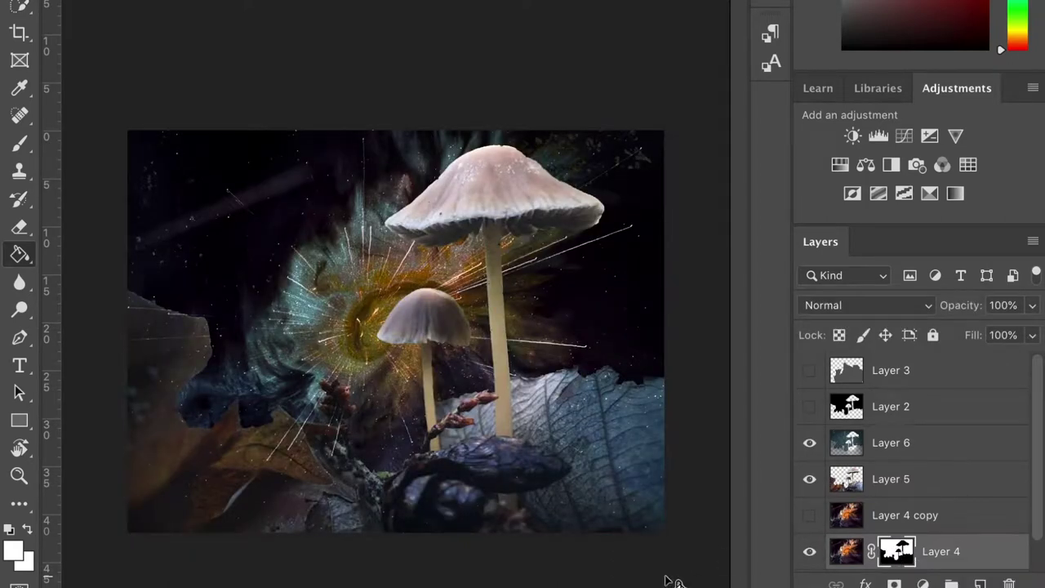
pyautogui.hotkey('ctrl', '+')
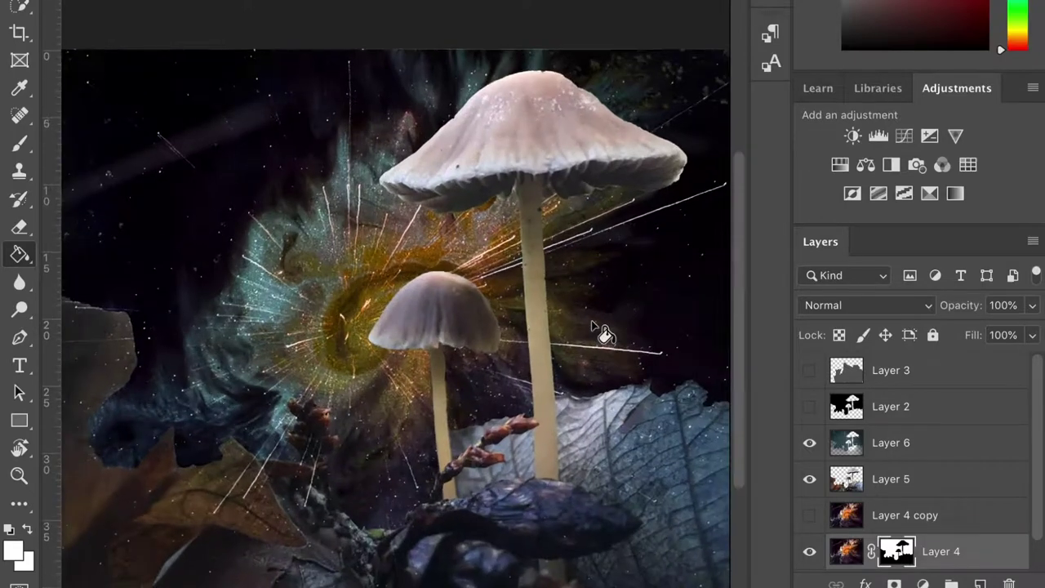
pyautogui.click(810, 442)
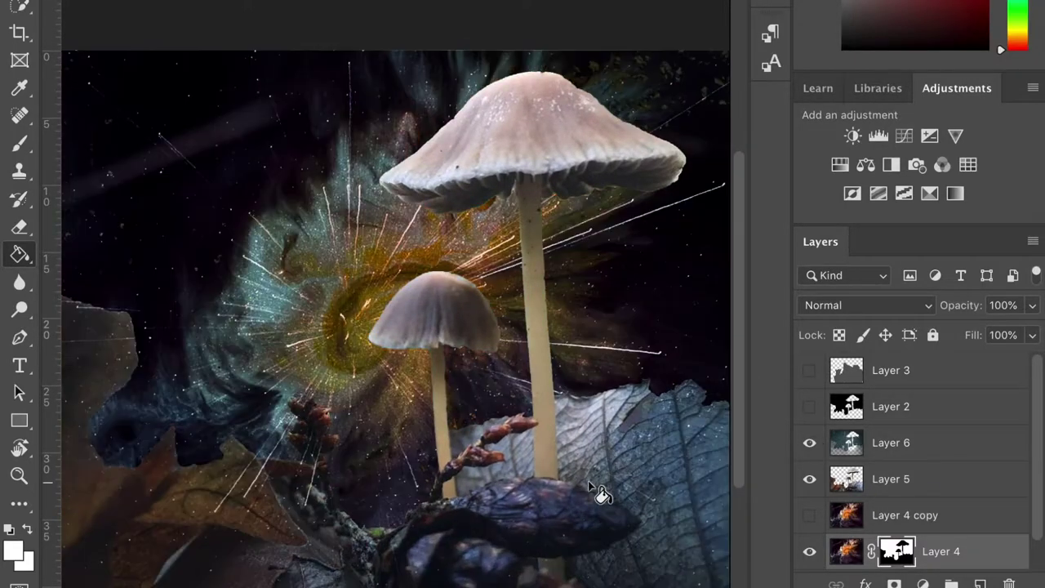
pyautogui.hotkey('ctrl', '-')
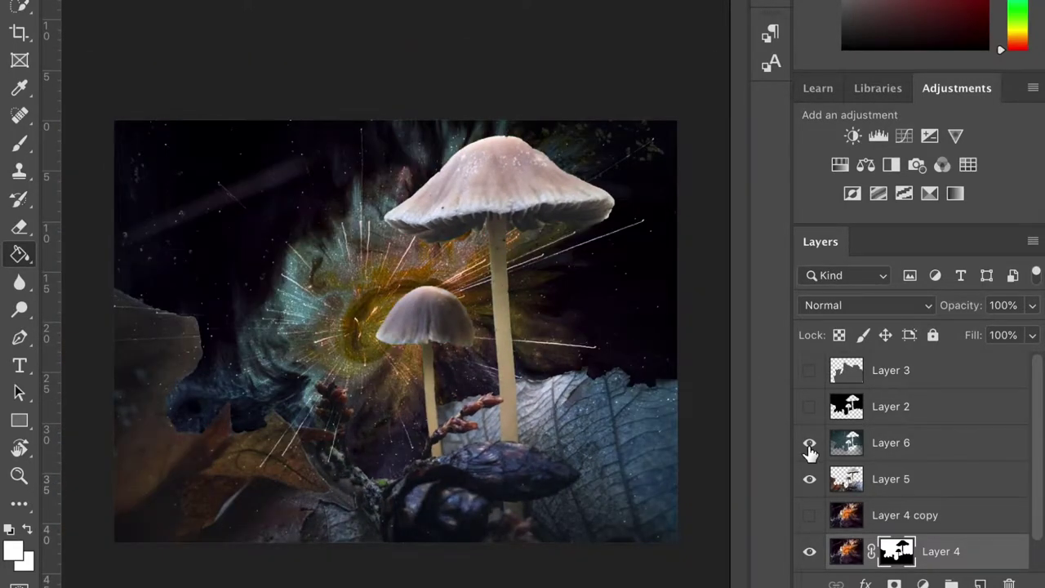
pyautogui.click(809, 443)
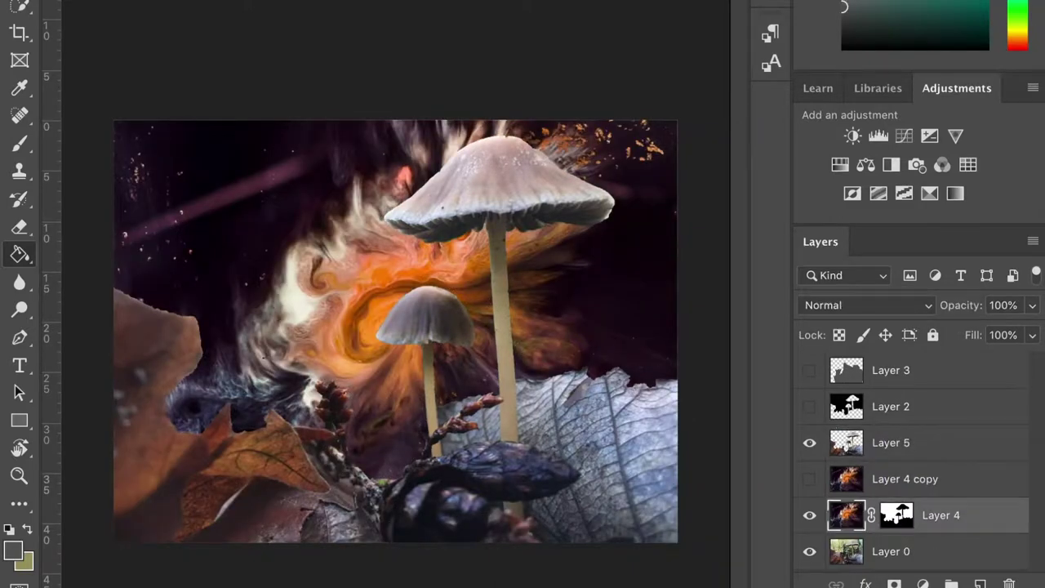
# - Darken Layer 4's swirl with Levels, raising black input and lowering white output
pyautogui.hotkey('ctrl', 'l')
pyautogui.moveTo(640, 159)
pyautogui.mouseDown()
pyautogui.moveTo(672, 158)
pyautogui.moveTo(662, 159)
pyautogui.mouseUp()
pyautogui.click(788, 159)
pyautogui.click(909, 159)
pyautogui.moveTo(912, 236); pyautogui.dragTo(828, 235)
pyautogui.moveTo(788, 158); pyautogui.dragTo(782, 158)
pyautogui.press('Return')
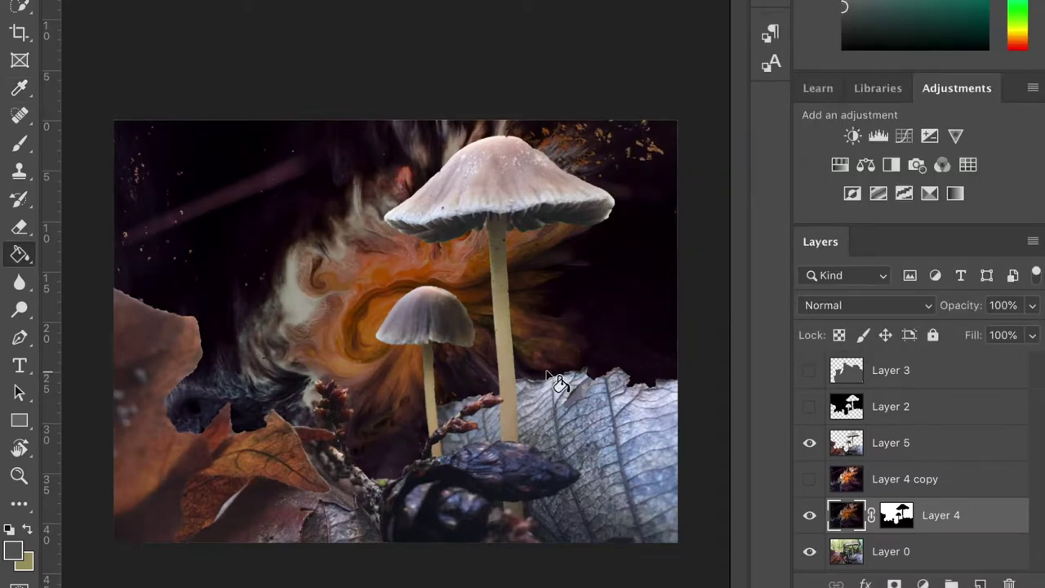
# - On Layer 5, start a Color Balance shifting midtones toward cyan and adjusting magenta-yellow
pyautogui.click(894, 443)
pyautogui.click(139, 4)
pyautogui.moveTo(719, 286); pyautogui.dragTo(701, 286)
pyautogui.moveTo(718, 337)
pyautogui.mouseDown()
pyautogui.moveTo(747, 341)
pyautogui.moveTo(711, 318)
pyautogui.moveTo(721, 312)
pyautogui.mouseUp()
pyautogui.hotkey('ctrl', '3')
# - Set the Color Balance shadows to -13, +2, +19 and apply it to the mushrooms
pyautogui.hotkey('ctrl', '1')
pyautogui.moveTo(718, 286); pyautogui.dragTo(705, 287)
pyautogui.moveTo(731, 337); pyautogui.dragTo(741, 343)
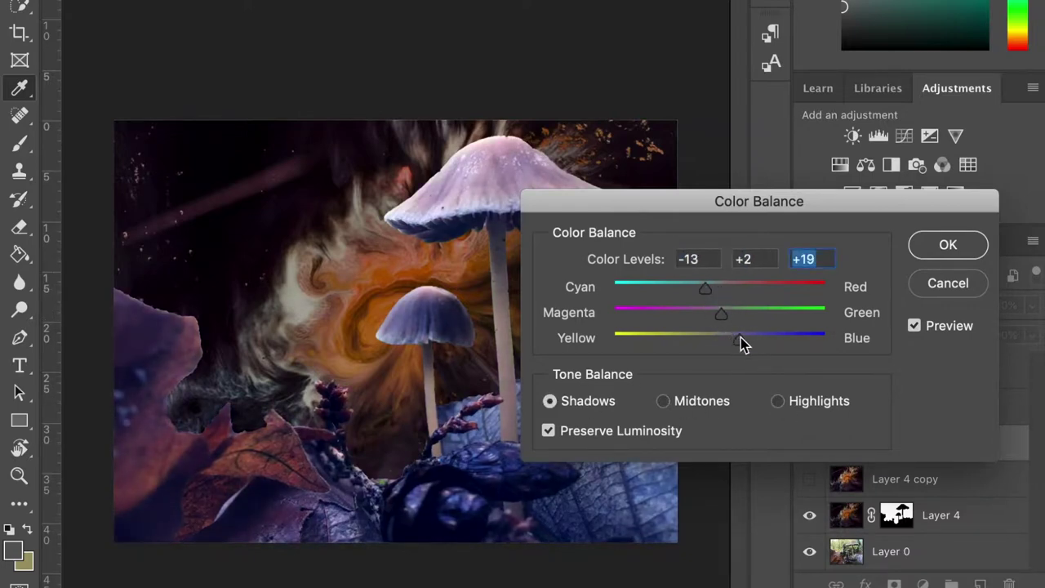
pyautogui.click(950, 254)
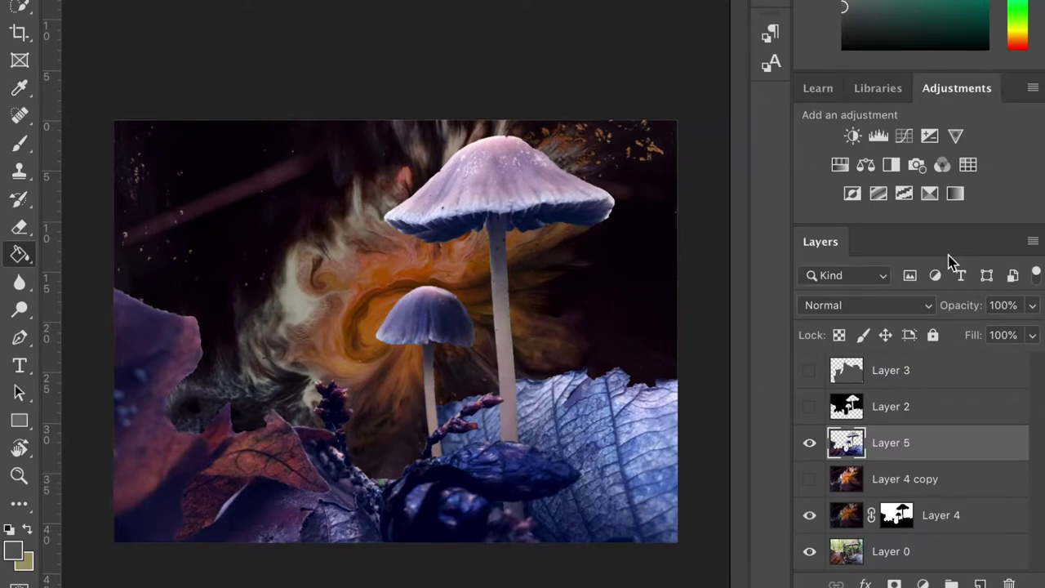
# - Free Transform Layer 5, enlarging the mushrooms toward the lower left
pyautogui.press('o')
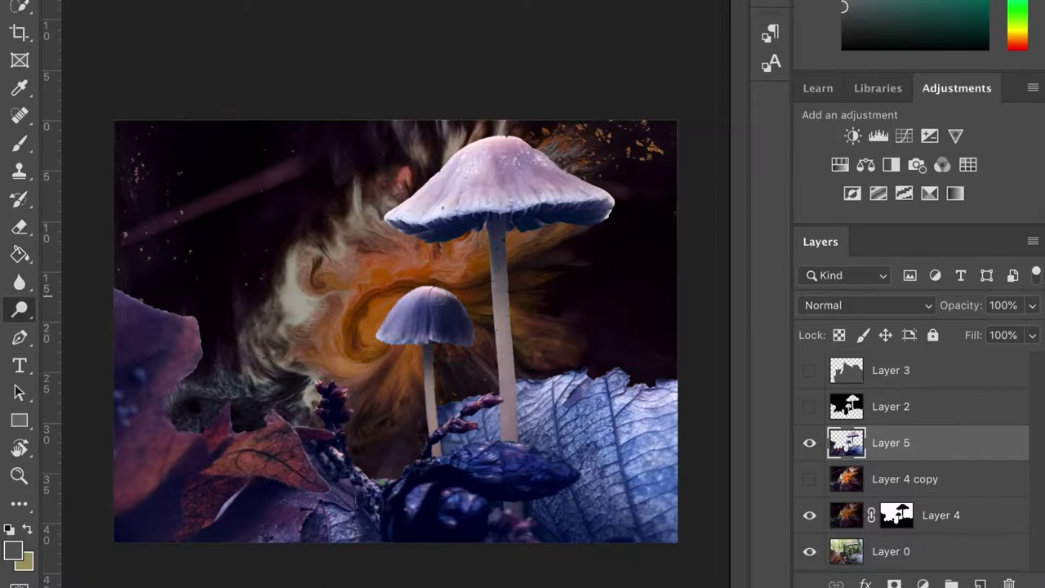
pyautogui.hotkey('ctrl', 't')
pyautogui.moveTo(114, 542); pyautogui.dragTo(36, 584)
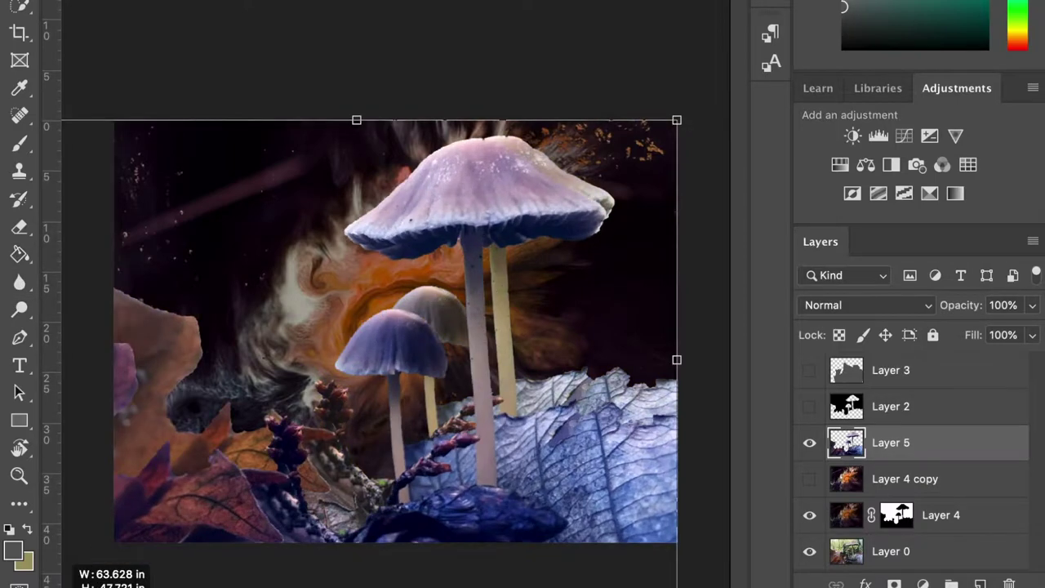
# - Commit the enlarged mushrooms and fill Layer 4's mask with white using the Paint Bucket
pyautogui.click(809, 551)
pyautogui.click(894, 515)
pyautogui.press('g')
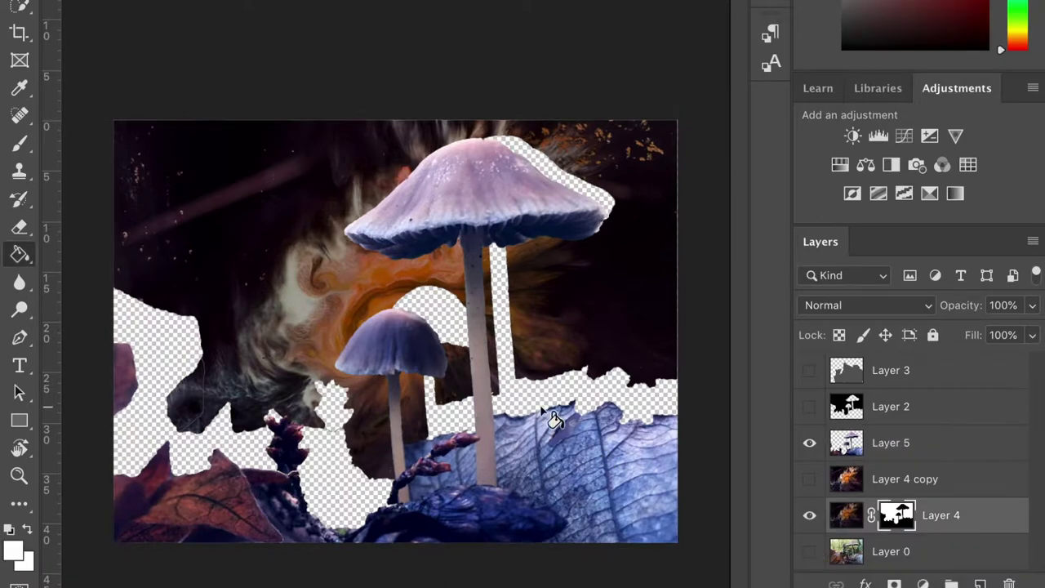
pyautogui.click(538, 417)
# - Resize the Layer 5 mushrooms, then delete Layer 5 entirely
pyautogui.click(825, 445)
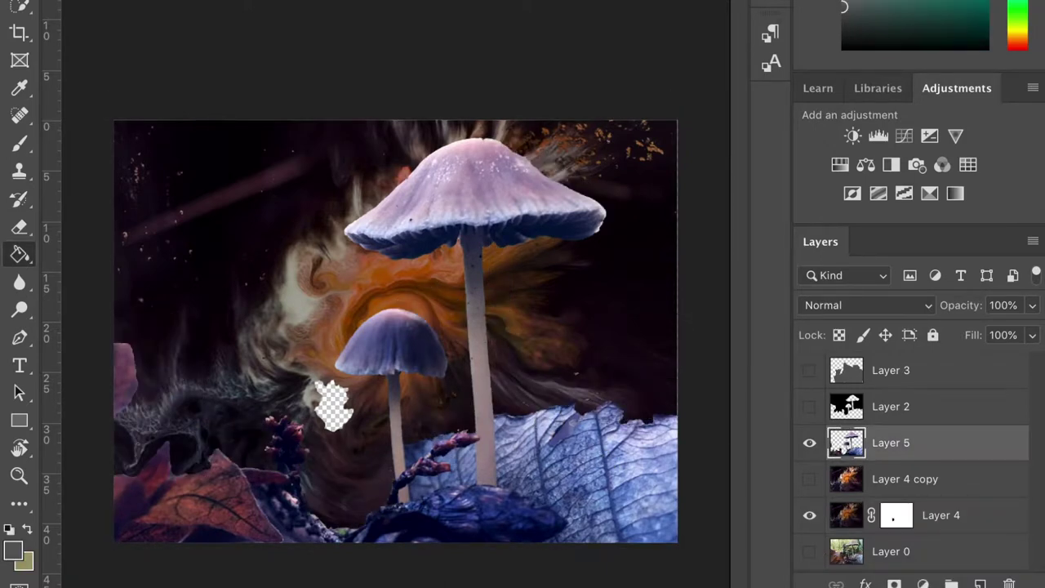
pyautogui.hotkey('ctrl', 't')
pyautogui.moveTo(84, 560); pyautogui.dragTo(37, 583)
pyautogui.moveTo(461, 333); pyautogui.dragTo(478, 245)
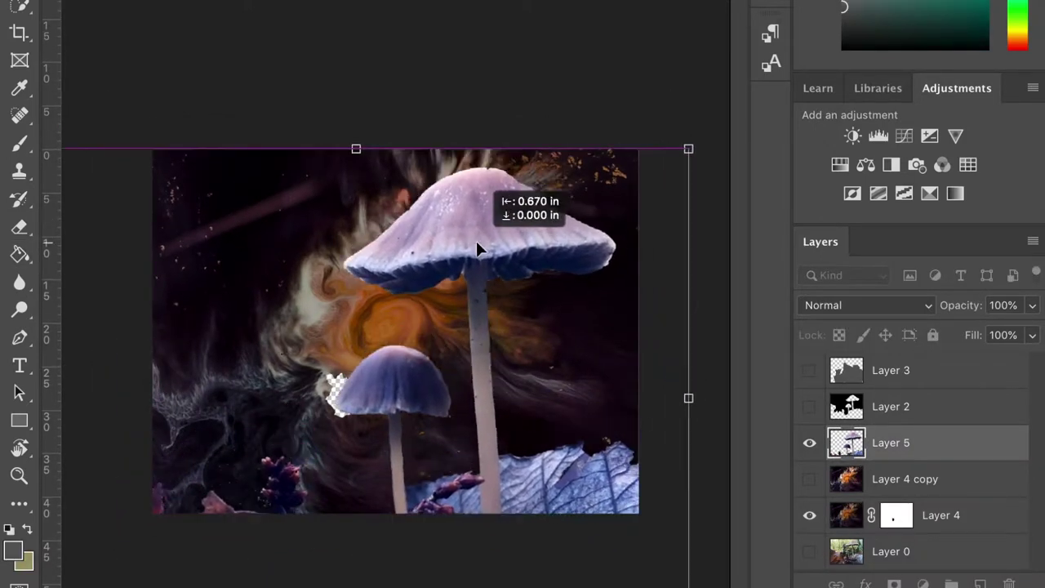
pyautogui.press('Return')
pyautogui.press('Delete')
# - Select Layer 4 copy, leave only Layer 0 visible, and zoom in on the mushrooms
pyautogui.keyDown('alt'); pyautogui.click(809, 516); pyautogui.keyUp('alt')
pyautogui.moveTo(294, 198); pyautogui.dragTo(322, 462)
pyautogui.press('l')
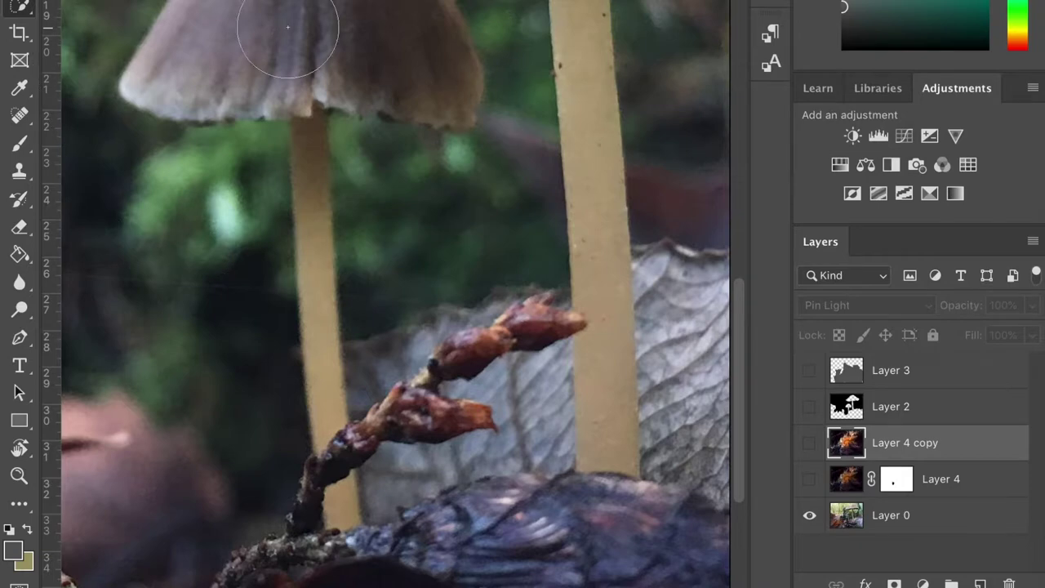
# - Trace both mushroom caps and stems with the Magnetic Lasso, edge by edge
pyautogui.moveTo(280, 35); pyautogui.dragTo(332, 37)
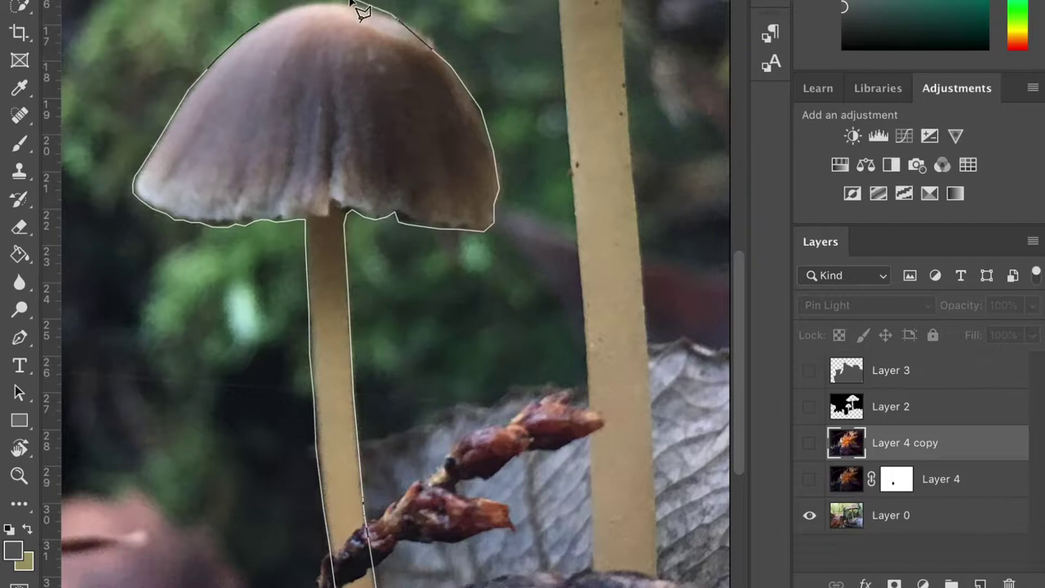
pyautogui.click(281, 11)
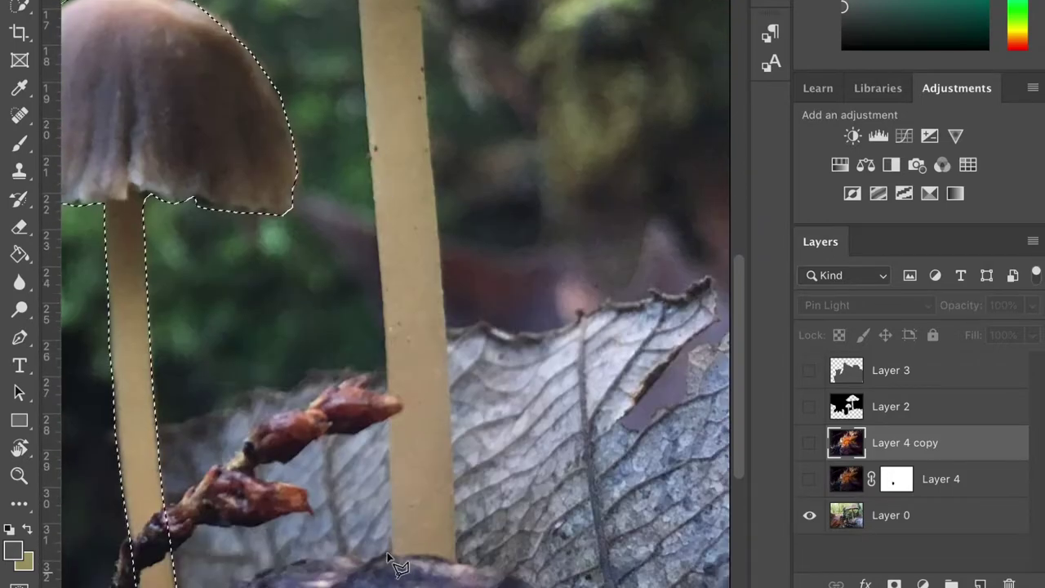
pyautogui.keyDown('shift'); pyautogui.click(391, 555); pyautogui.keyUp('shift')
pyautogui.scroll(3, 379, 271)
pyautogui.scroll(4, 385, 281)
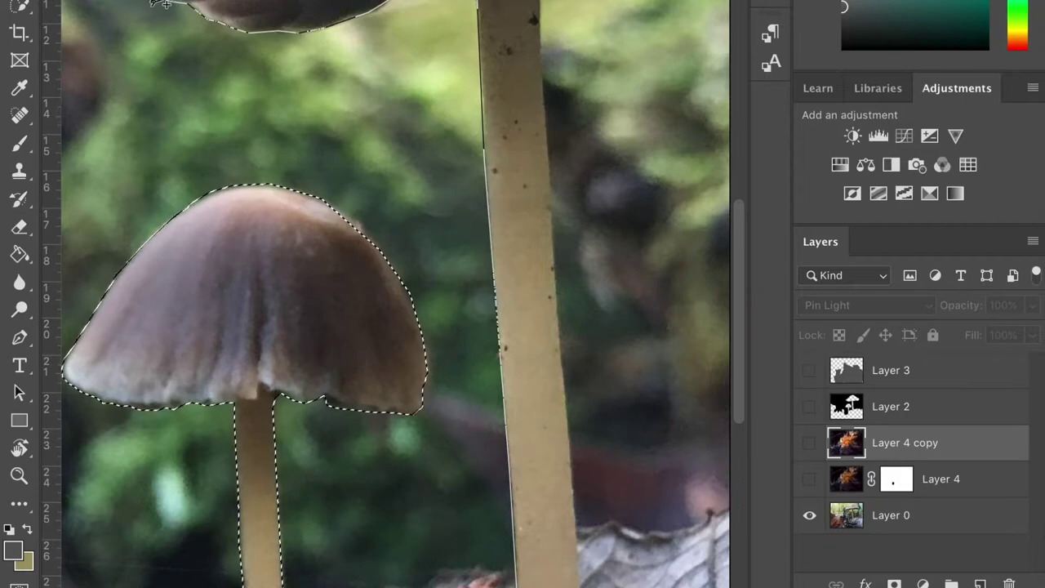
pyautogui.scroll(1, 153, 4)
pyautogui.scroll(5, 153, 4)
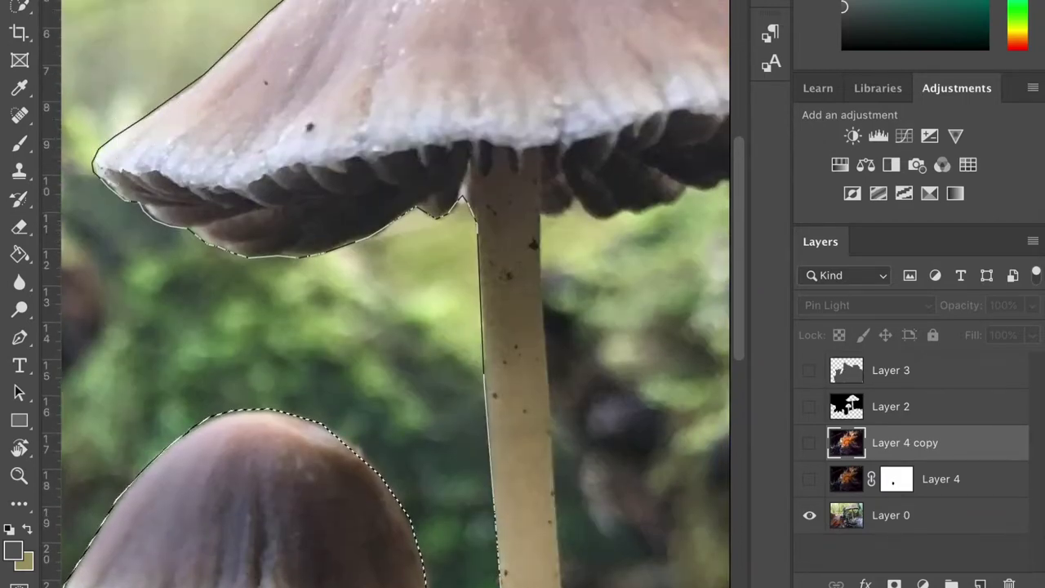
pyautogui.scroll(5, 128, 119)
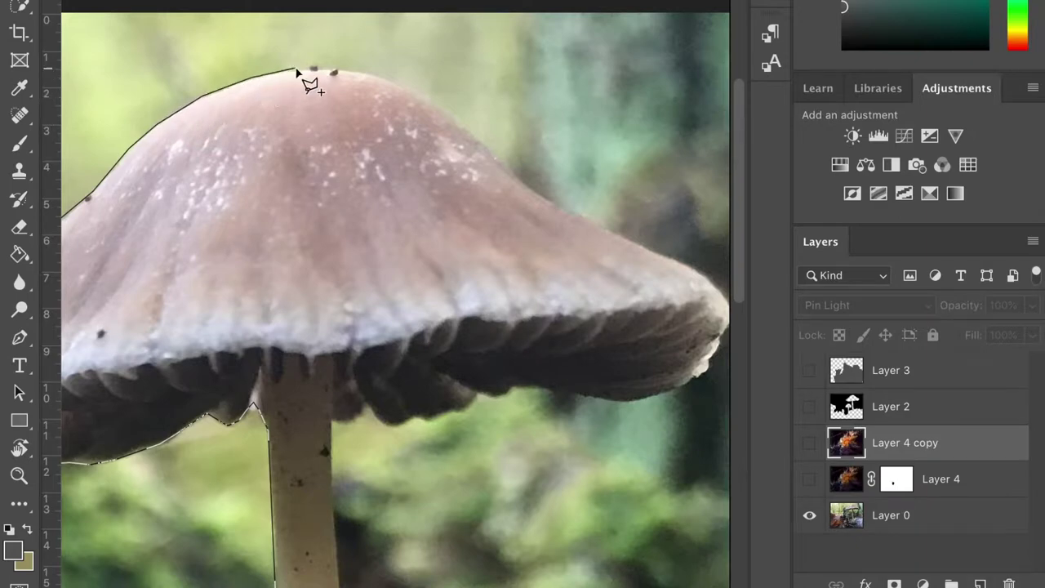
pyautogui.moveTo(443, 118); pyautogui.dragTo(466, 125)
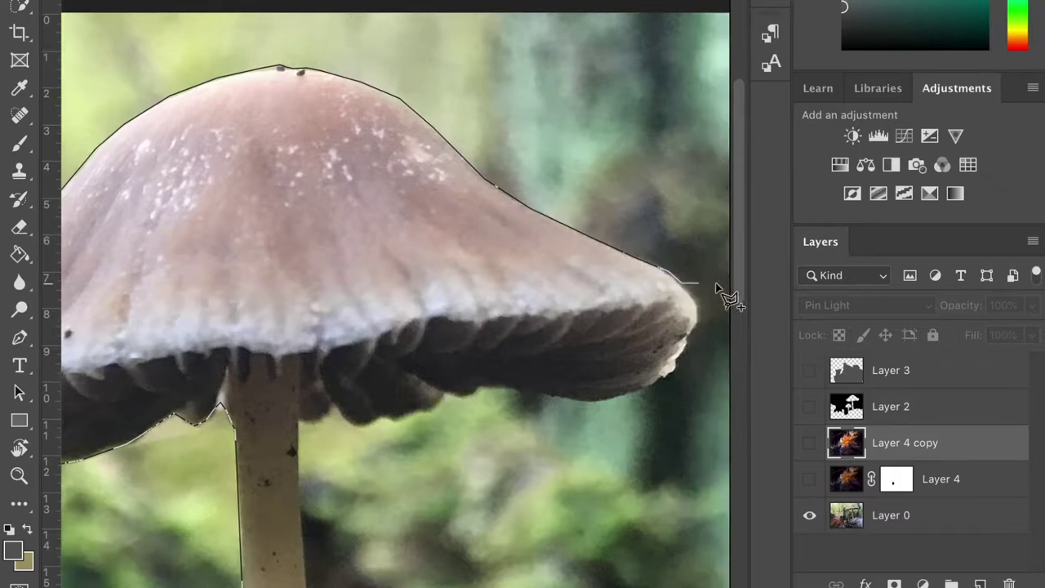
pyautogui.moveTo(684, 267); pyautogui.dragTo(569, 173)
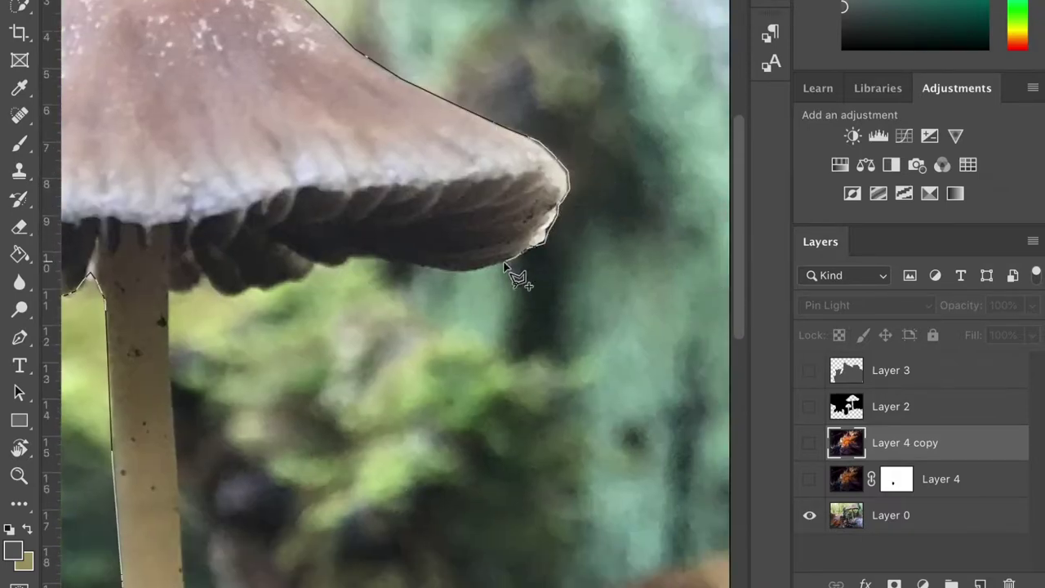
pyautogui.moveTo(465, 275); pyautogui.dragTo(345, 266)
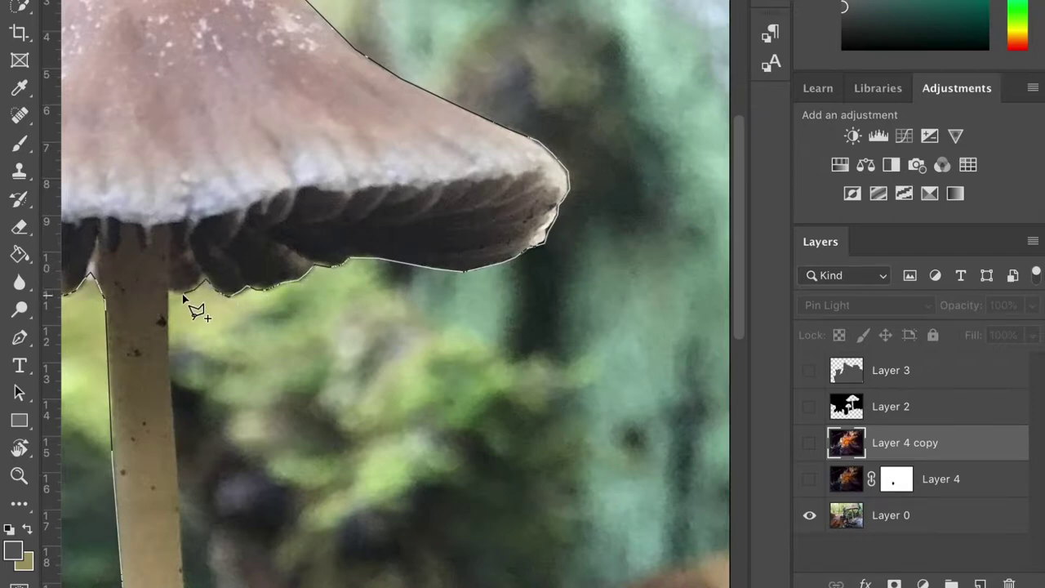
pyautogui.moveTo(169, 302)
pyautogui.mouseDown()
pyautogui.moveTo(182, 584)
pyautogui.moveTo(253, 586)
pyautogui.mouseUp()
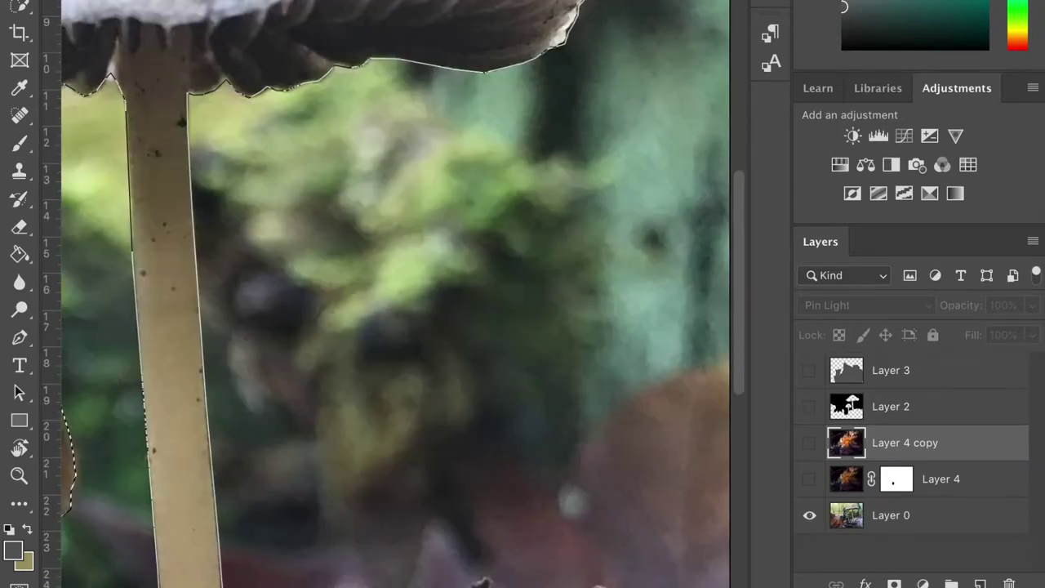
# - Zoom out, copy the traced mushrooms to a new Layer 5, and try moving it below Layer 4
pyautogui.scroll(-5, 396, 294)
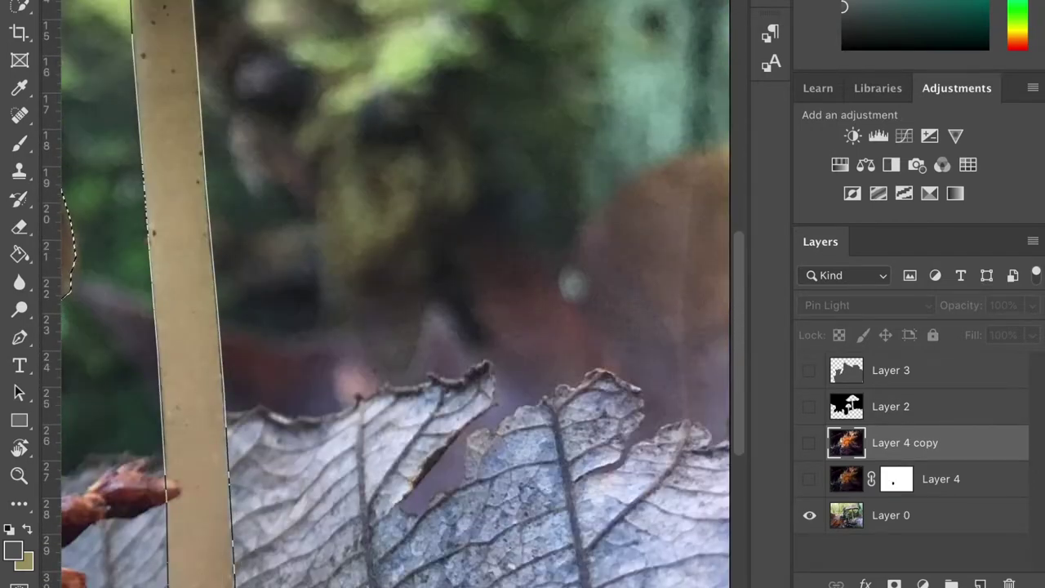
pyautogui.scroll(-5, 373, 355)
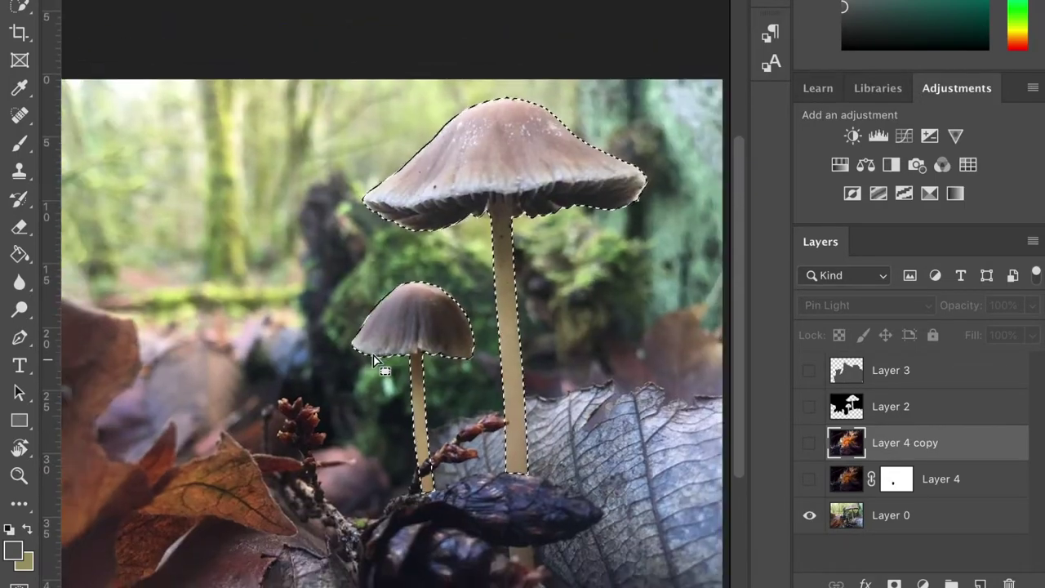
pyautogui.scroll(-2, 373, 355)
pyautogui.hotkey('ctrl', 'j')
pyautogui.moveTo(890, 442); pyautogui.dragTo(917, 512)
# - Undo the layer reorder and delete Layer 4's mask
pyautogui.hotkey('ctrl', 'z')
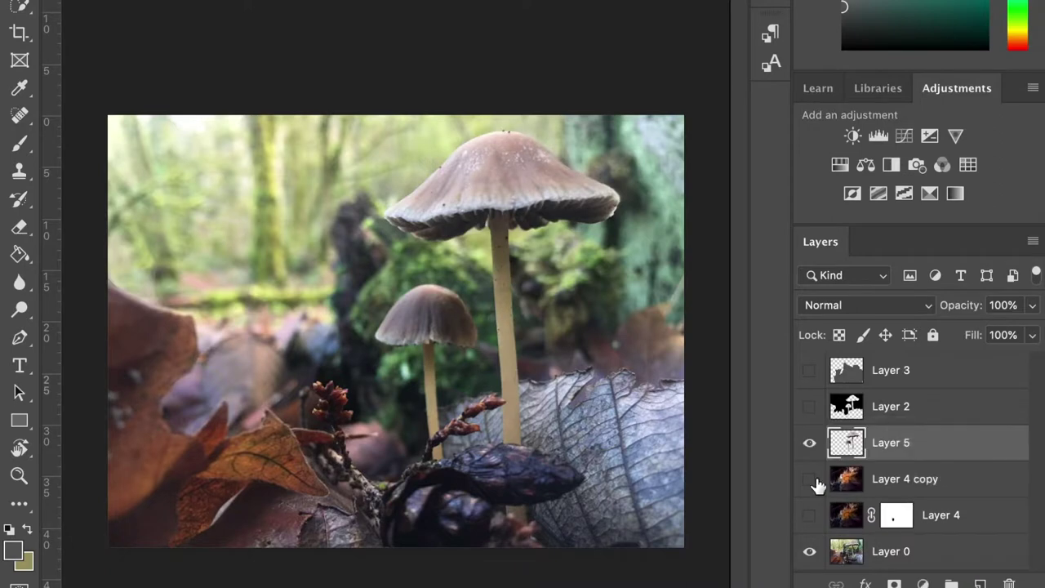
pyautogui.click(809, 480)
pyautogui.click(809, 516)
pyautogui.rightClick(896, 515)
pyautogui.click(845, 554)
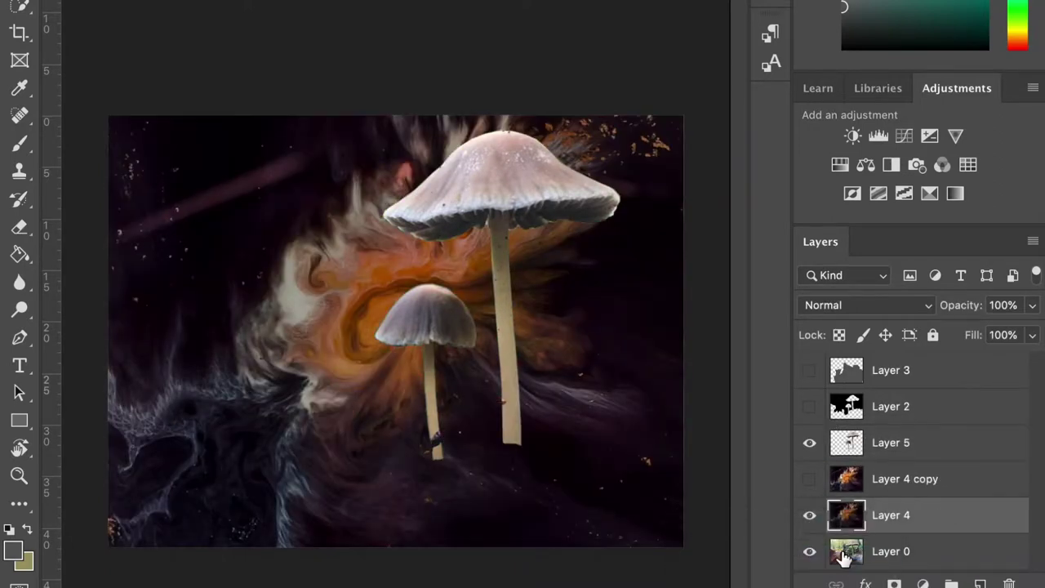
# - Stretch the Layer 5 mushrooms taller and refine their edges in Select and Mask to a new layer
pyautogui.click(894, 459)
pyautogui.hotkey('ctrl', 't')
pyautogui.moveTo(497, 460); pyautogui.dragTo(516, 580)
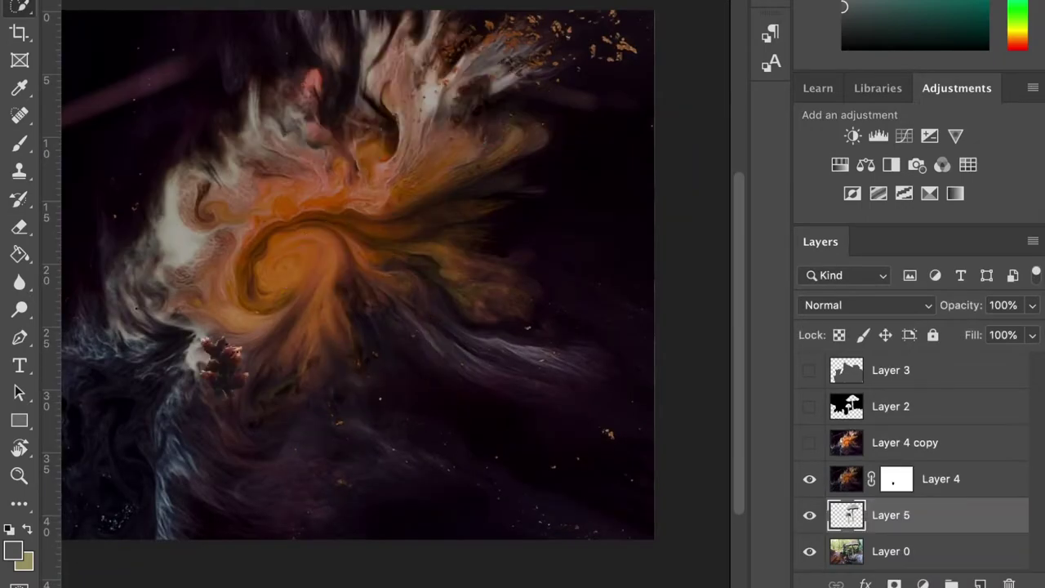
pyautogui.click(841, 515)
pyautogui.click(809, 480)
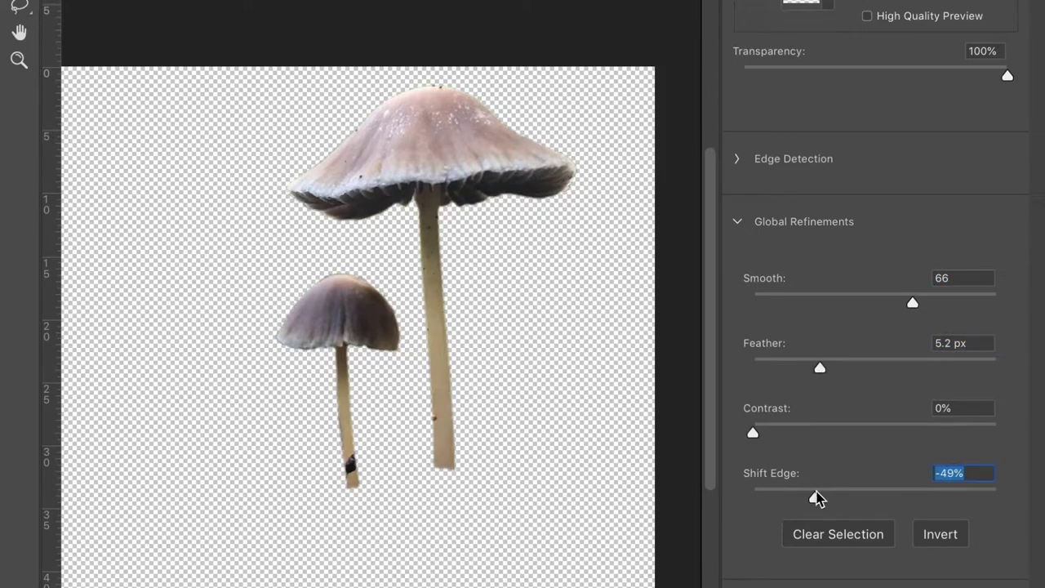
pyautogui.press('Return')
# - Hide Layer 0, move the cutout above the nebula, delete the nebula's mask and widen it
pyautogui.click(810, 554)
pyautogui.click(810, 554)
pyautogui.moveTo(888, 514); pyautogui.dragTo(879, 439)
pyautogui.click(809, 514)
pyautogui.rightClick(896, 514)
pyautogui.click(780, 550)
pyautogui.moveTo(653, 316); pyautogui.dragTo(665, 316)
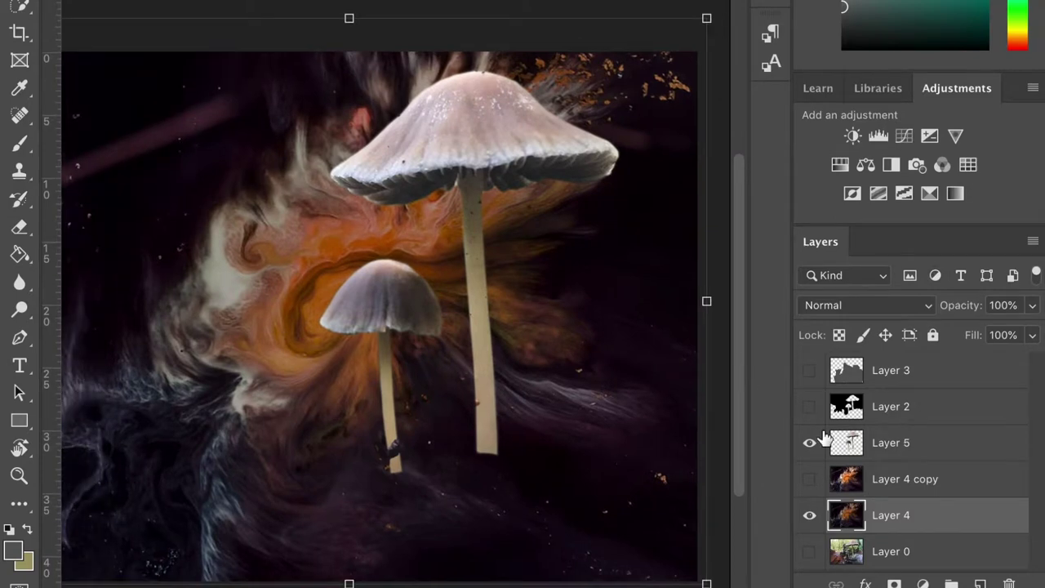
# - Lock Layer 5's transparent pixels and heal the dark marks on both mushroom stems
pyautogui.click(394, 305)
pyautogui.scroll(3, 396, 313)
pyautogui.scroll(1, 395, 312)
pyautogui.click(844, 337)
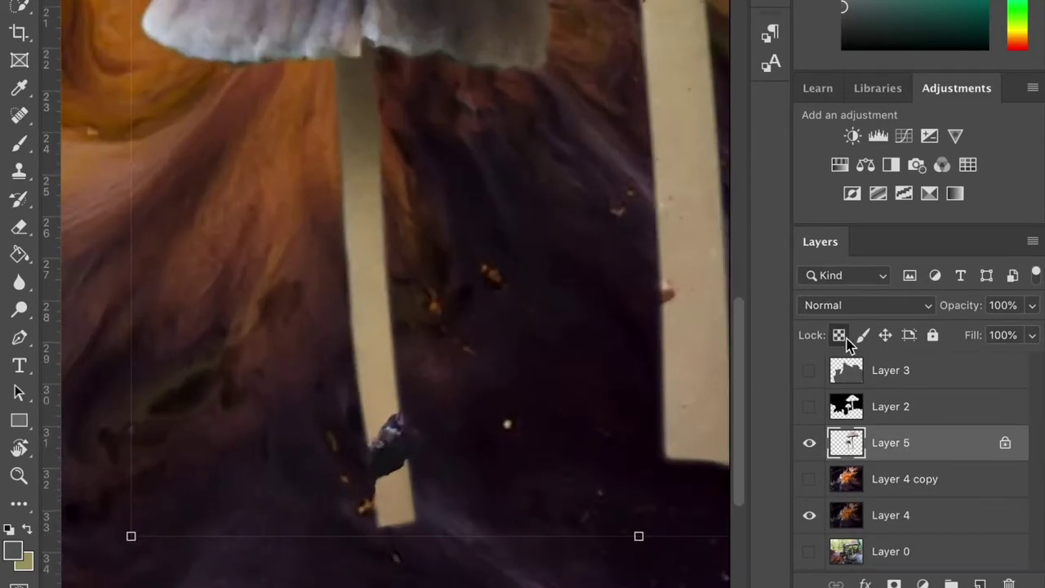
pyautogui.press(']')
pyautogui.press(']')
pyautogui.press(']')
pyautogui.moveTo(374, 444); pyautogui.dragTo(396, 447)
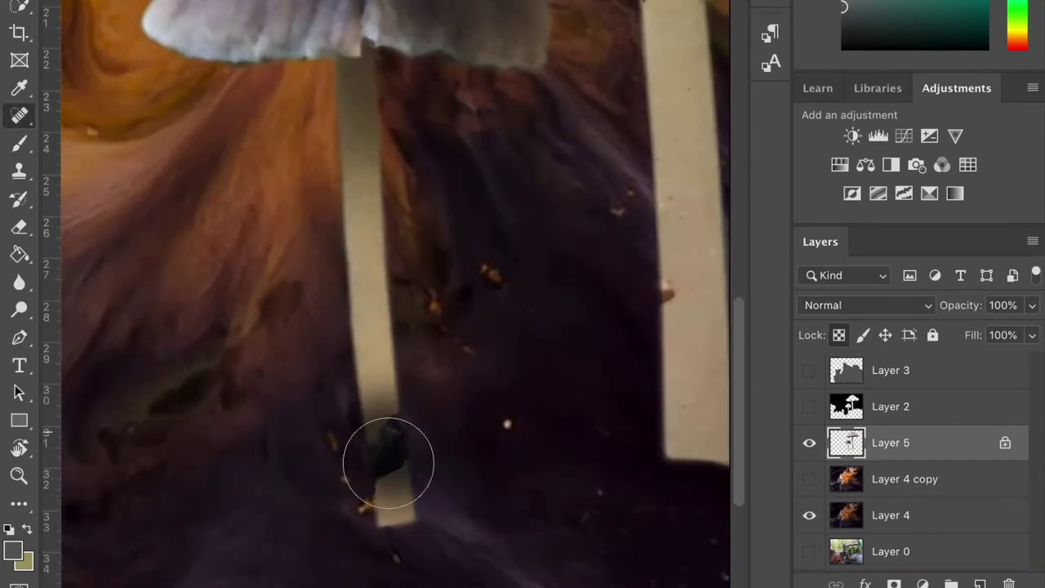
pyautogui.click(454, 350)
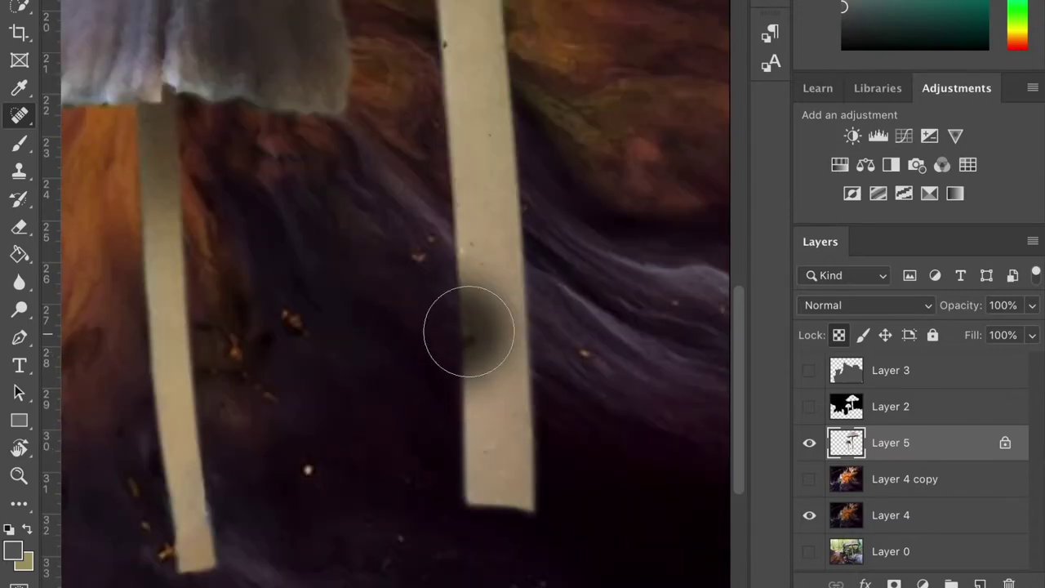
pyautogui.click(469, 332)
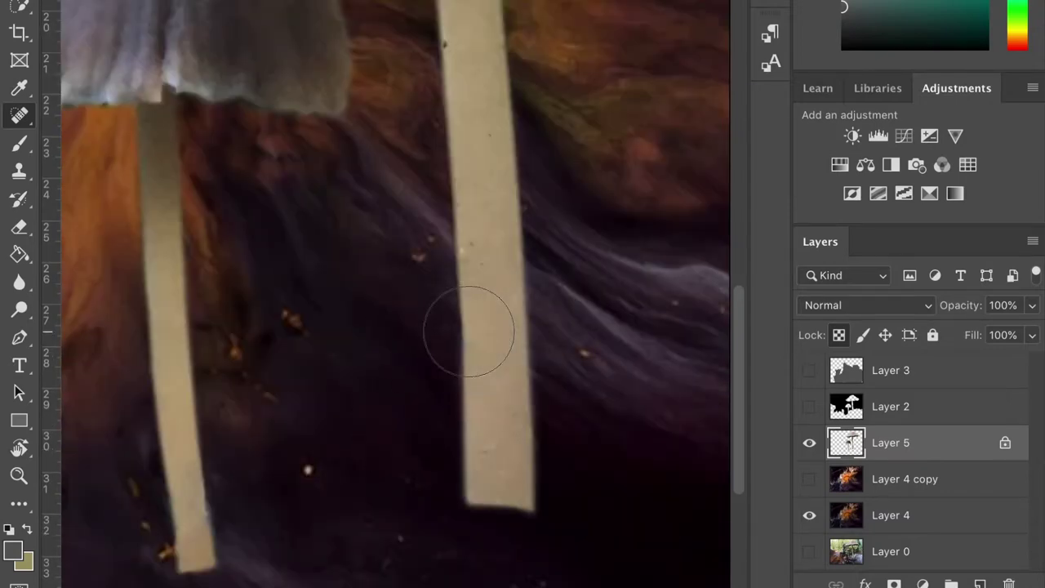
# - Enlarge the mushrooms and shift them right and down
pyautogui.scroll(-3, 468, 331)
pyautogui.scroll(-2, 457, 359)
pyautogui.scroll(-3, 450, 385)
pyautogui.scroll(-2, 338, 450)
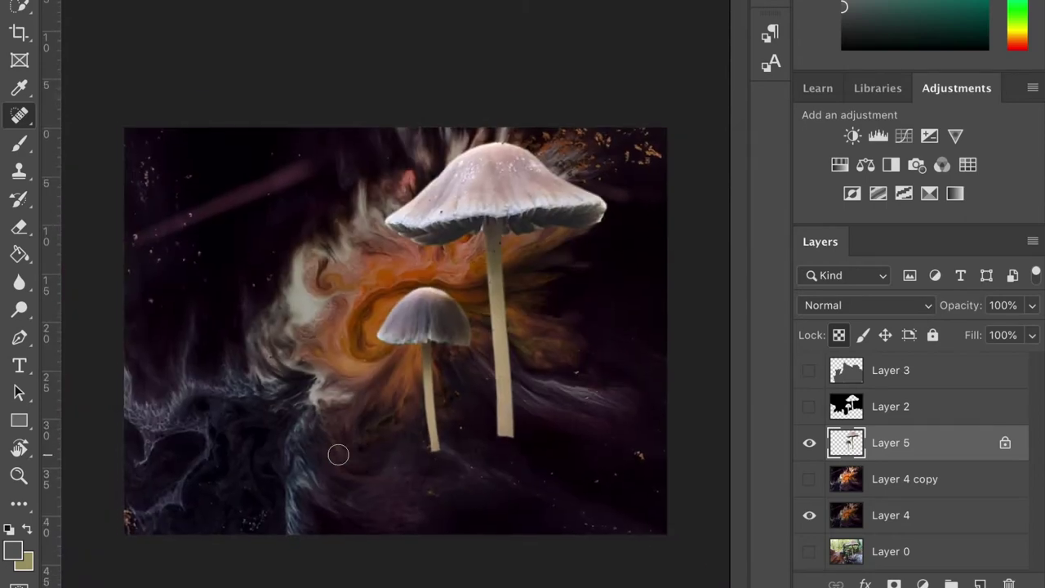
pyautogui.moveTo(491, 452); pyautogui.dragTo(491, 560)
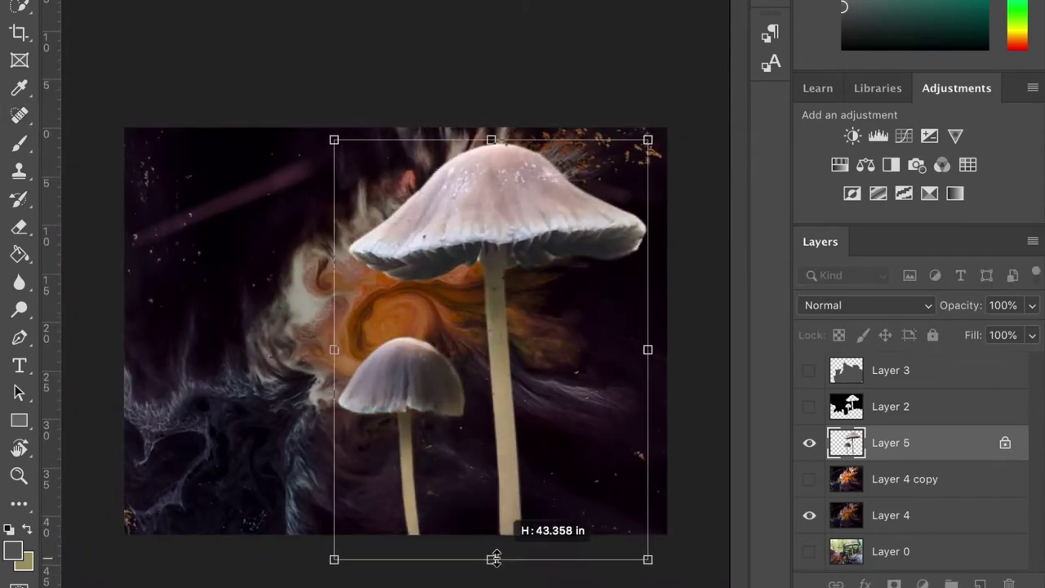
pyautogui.moveTo(523, 220); pyautogui.dragTo(545, 238)
pyautogui.press('Return')
# - Enlarge and raise the Layer 4 nebula background, then add a Color Balance adjustment above it
pyautogui.hotkey('alt', '[')
pyautogui.hotkey('alt', '[')
pyautogui.hotkey('ctrl', 't')
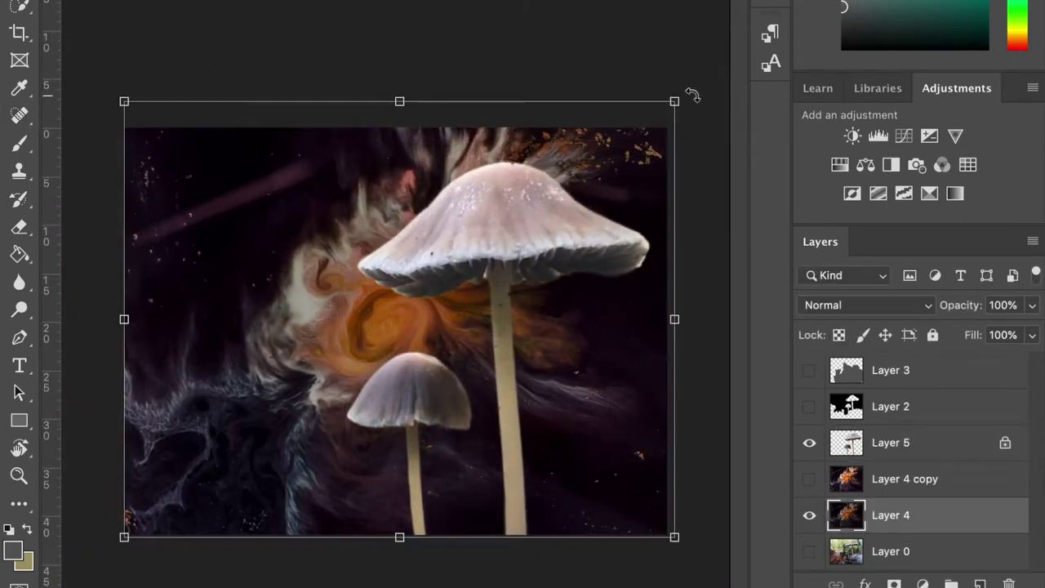
pyautogui.moveTo(681, 98); pyautogui.dragTo(522, 4)
pyautogui.moveTo(318, 575); pyautogui.dragTo(196, 526)
pyautogui.moveTo(123, 539); pyautogui.dragTo(49, 584)
pyautogui.moveTo(196, 387); pyautogui.dragTo(196, 340)
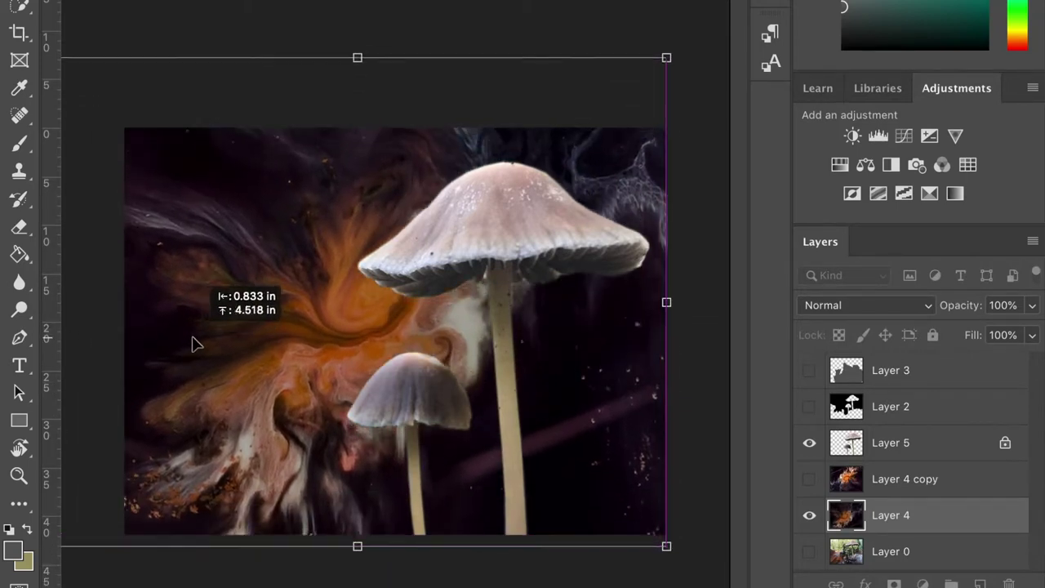
pyautogui.press('Return')
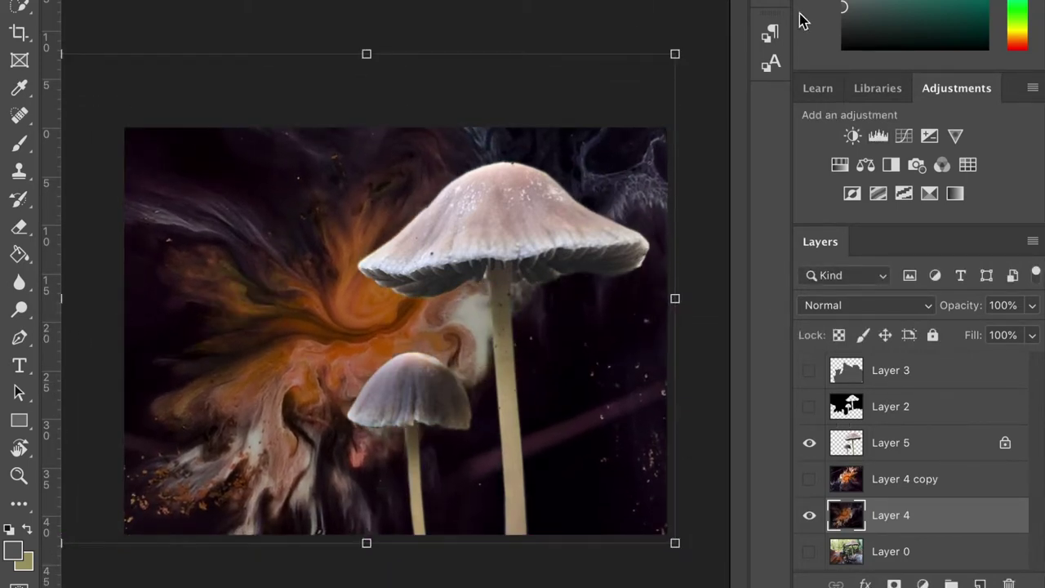
pyautogui.click(865, 165)
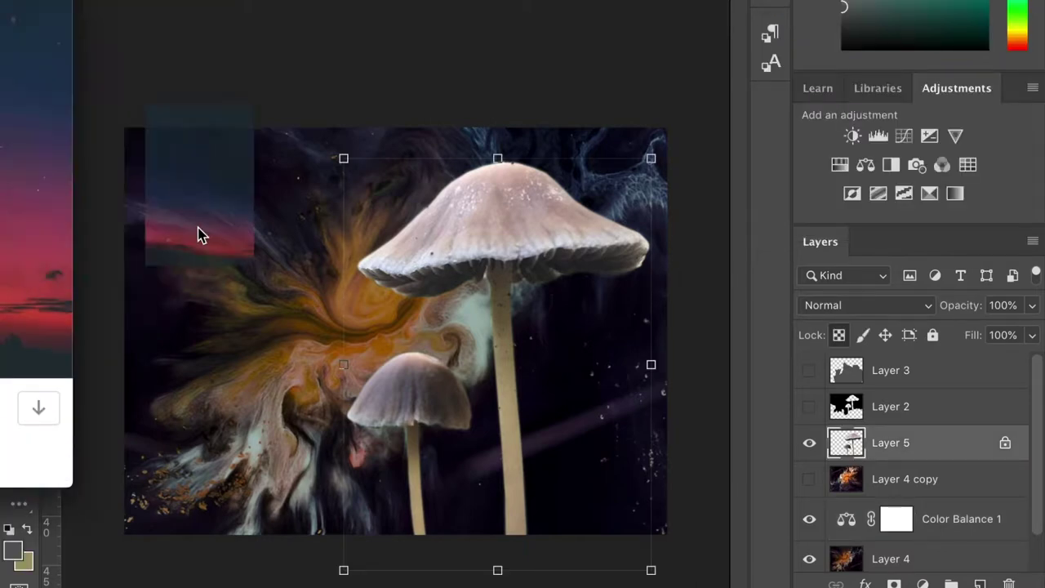
# - Place the sunset photo, scale it over the canvas, and raise its Levels black point to 25
pyautogui.moveTo(32, 245); pyautogui.dragTo(196, 234)
pyautogui.moveTo(276, 225); pyautogui.dragTo(667, 226)
pyautogui.moveTo(117, 229)
pyautogui.mouseDown()
pyautogui.moveTo(210, 175)
pyautogui.moveTo(210, 161)
pyautogui.mouseUp()
pyautogui.click(29, 2)
pyautogui.moveTo(25, 177)
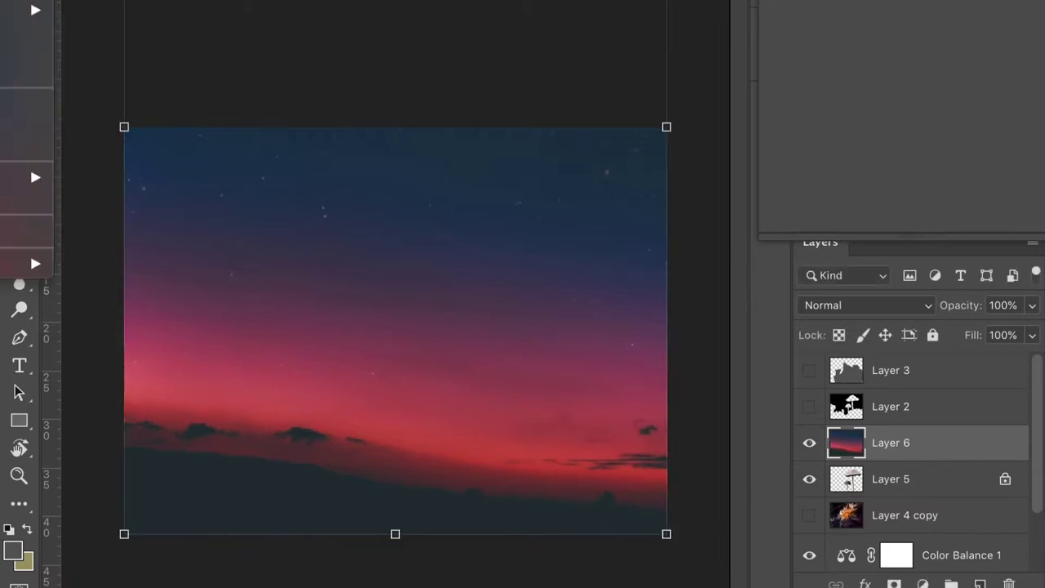
pyautogui.hotkey('ctrl', 'l')
pyautogui.moveTo(650, 162); pyautogui.dragTo(658, 162)
pyautogui.press('Return')
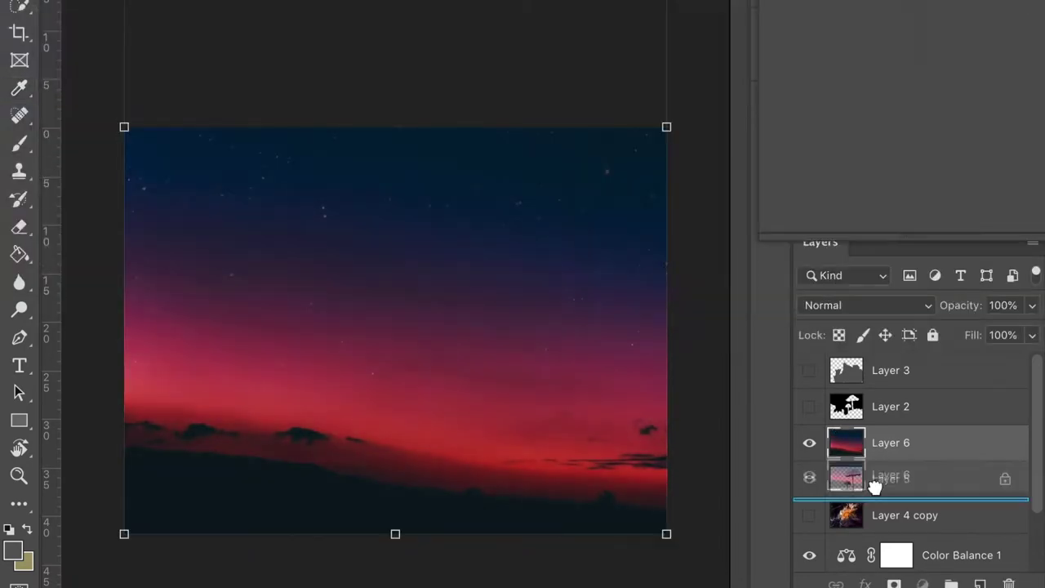
# - Move the sunset layer below the mushrooms and blend it in Difference mode
pyautogui.moveTo(890, 442); pyautogui.dragTo(877, 490)
pyautogui.click(928, 305)
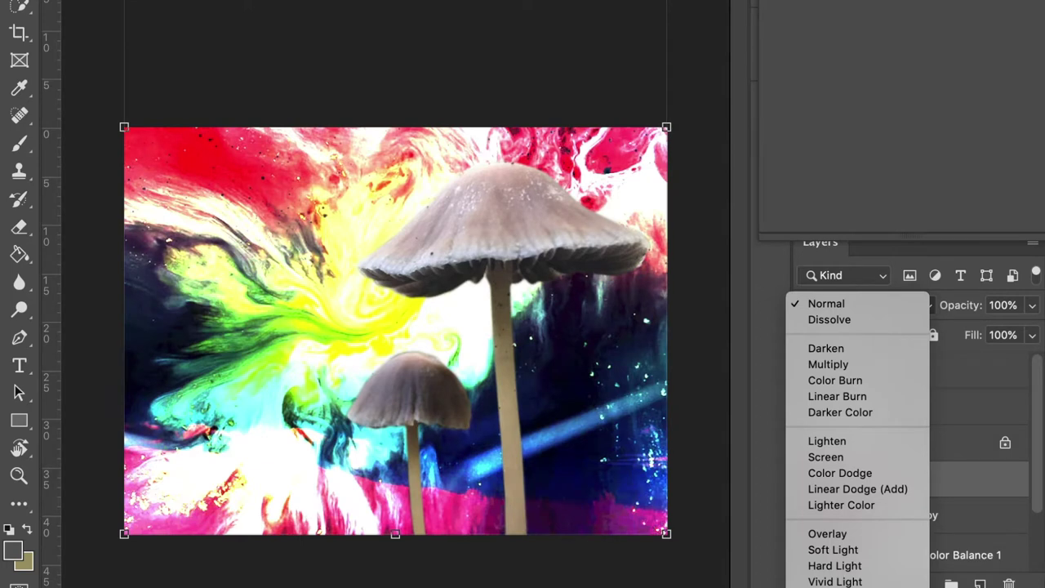
pyautogui.press('Return')
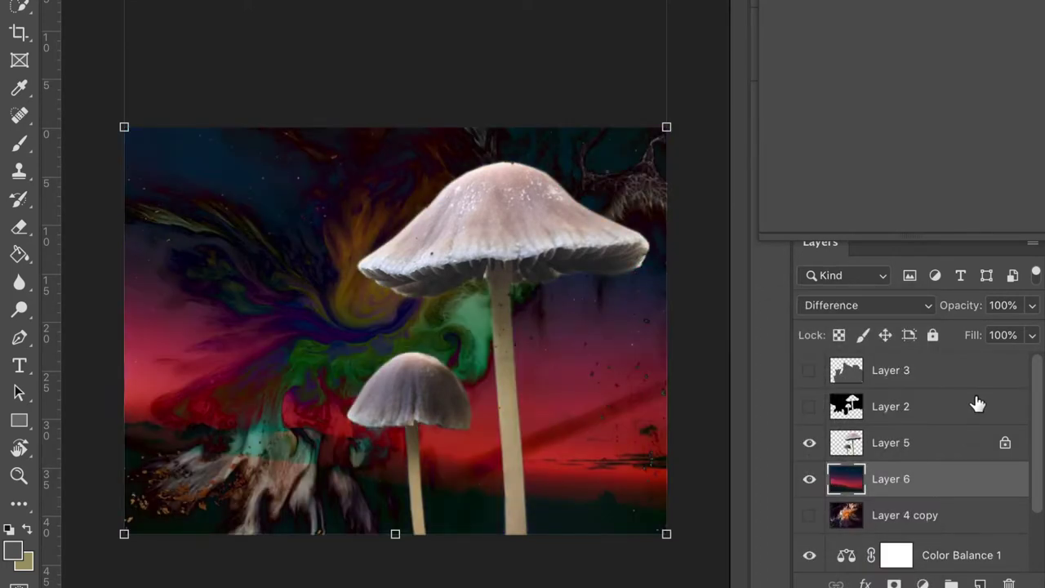
pyautogui.moveTo(1034, 315)
pyautogui.mouseDown()
pyautogui.moveTo(996, 334)
pyautogui.moveTo(1030, 331)
pyautogui.mouseUp()
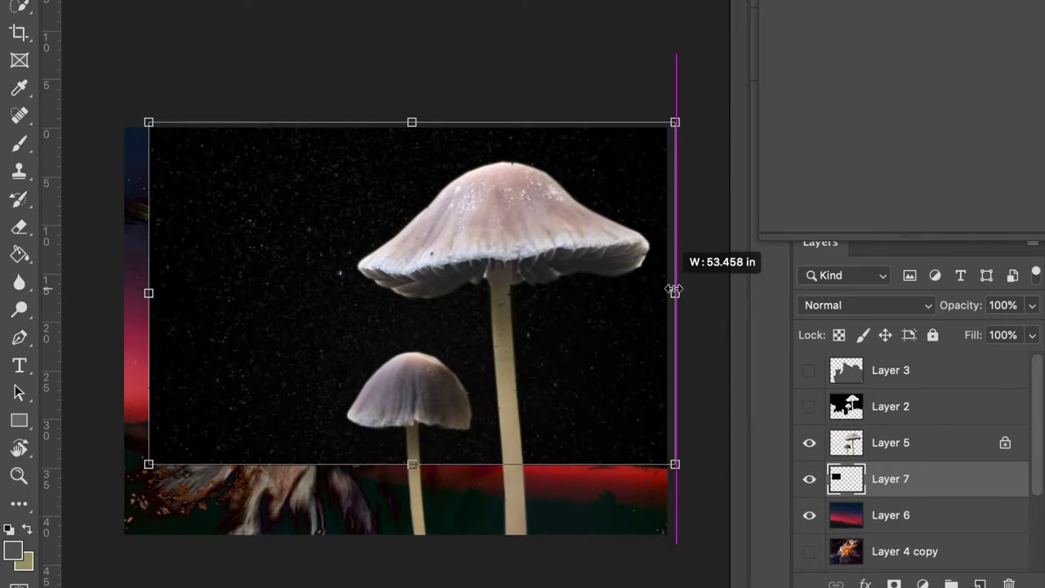
# - Stretch the starfield over the canvas in Screen mode at 62% opacity, then bring in the Milky Way image
pyautogui.moveTo(149, 464); pyautogui.dragTo(93, 532)
pyautogui.moveTo(98, 397); pyautogui.dragTo(80, 397)
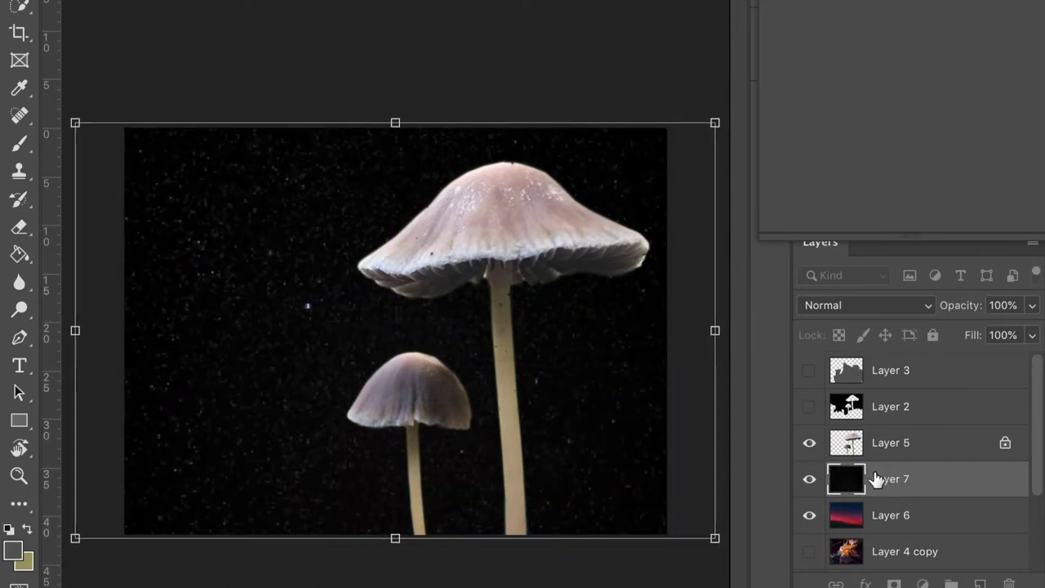
pyautogui.click(927, 306)
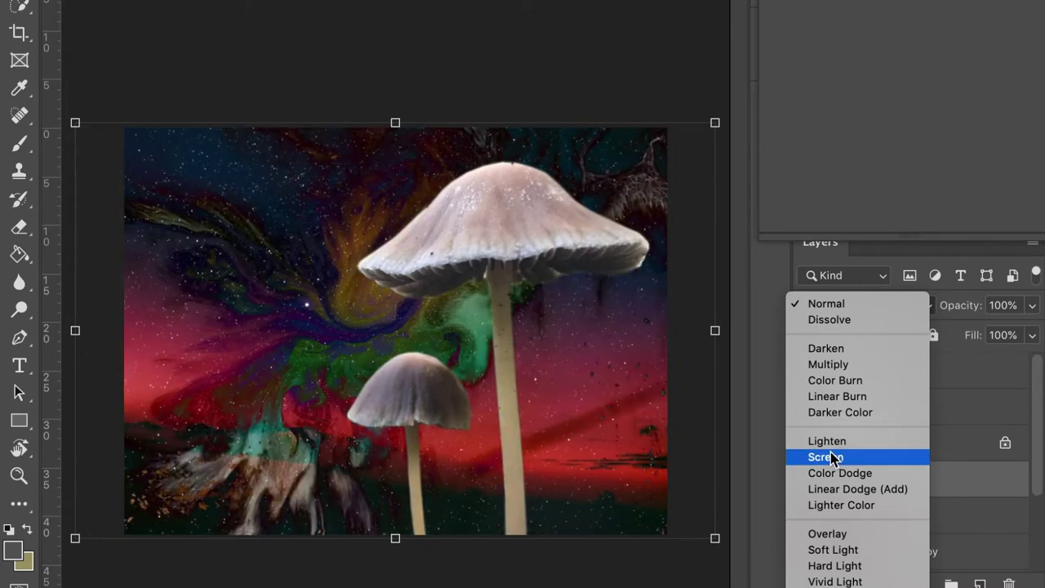
pyautogui.click(833, 456)
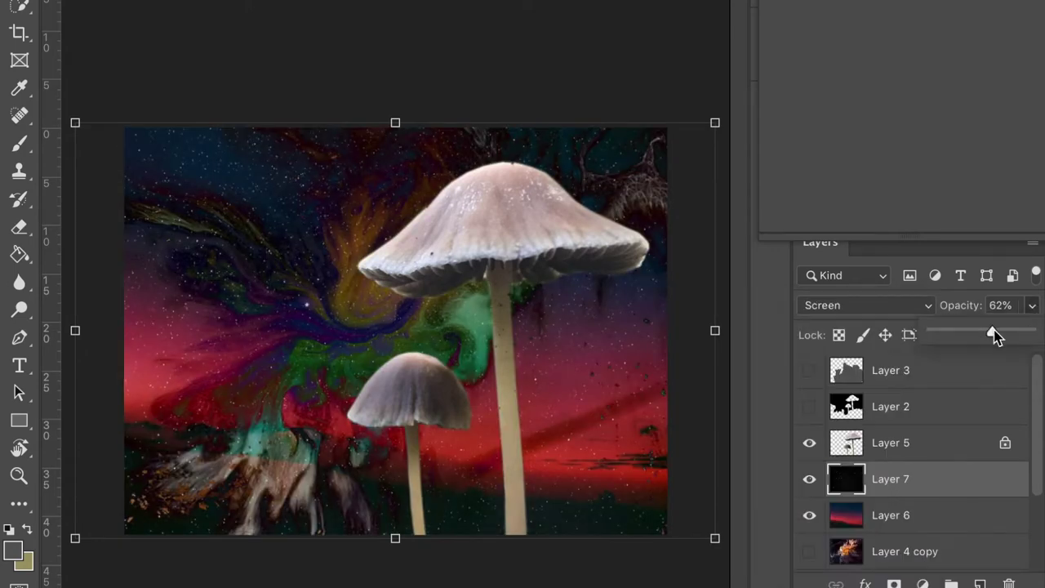
pyautogui.scroll(-3, 878, 534)
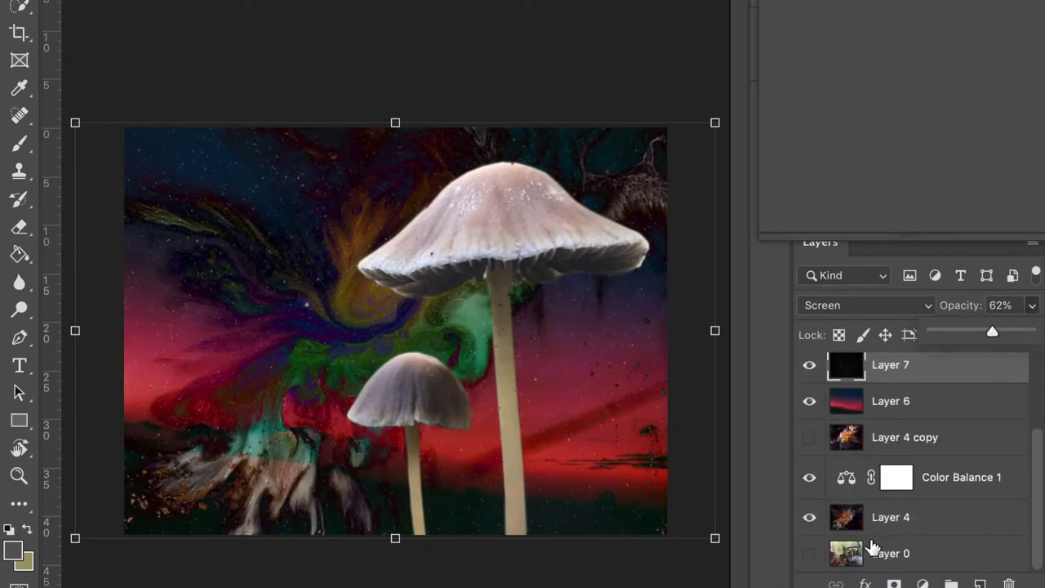
pyautogui.scroll(1, 871, 548)
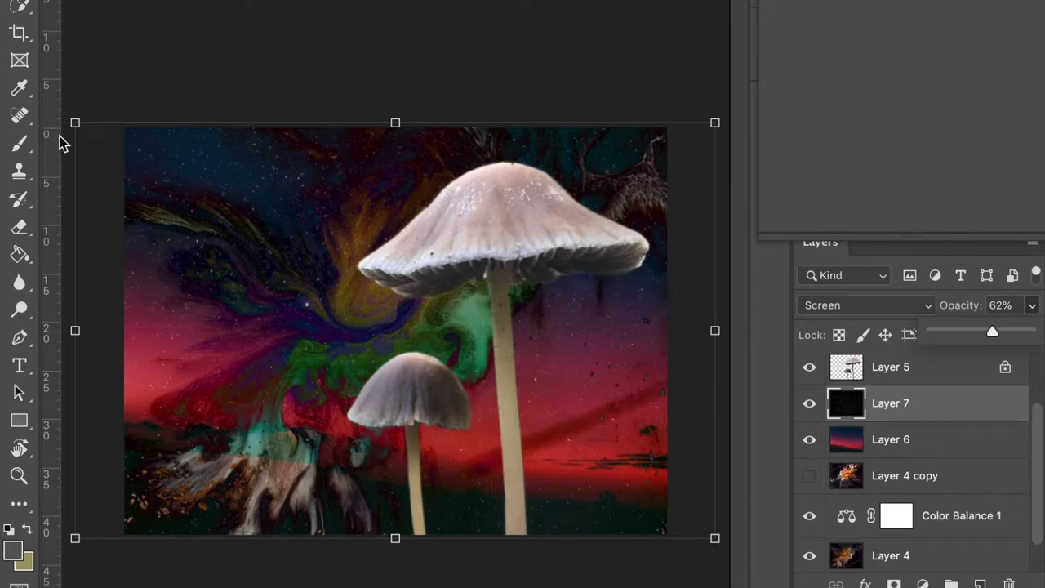
pyautogui.moveTo(33, 245); pyautogui.dragTo(352, 215)
# - Scale the Milky Way image to cover the canvas and blend it in Lighten mode at full opacity
pyautogui.moveTo(531, 322); pyautogui.dragTo(729, 535)
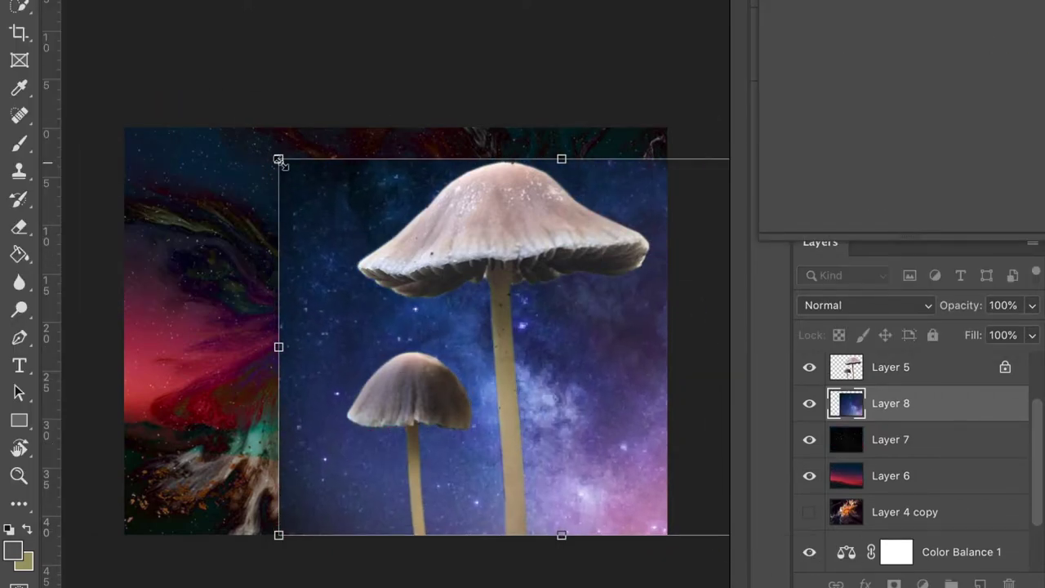
pyautogui.moveTo(278, 160); pyautogui.dragTo(120, 126)
pyautogui.moveTo(429, 533); pyautogui.dragTo(427, 537)
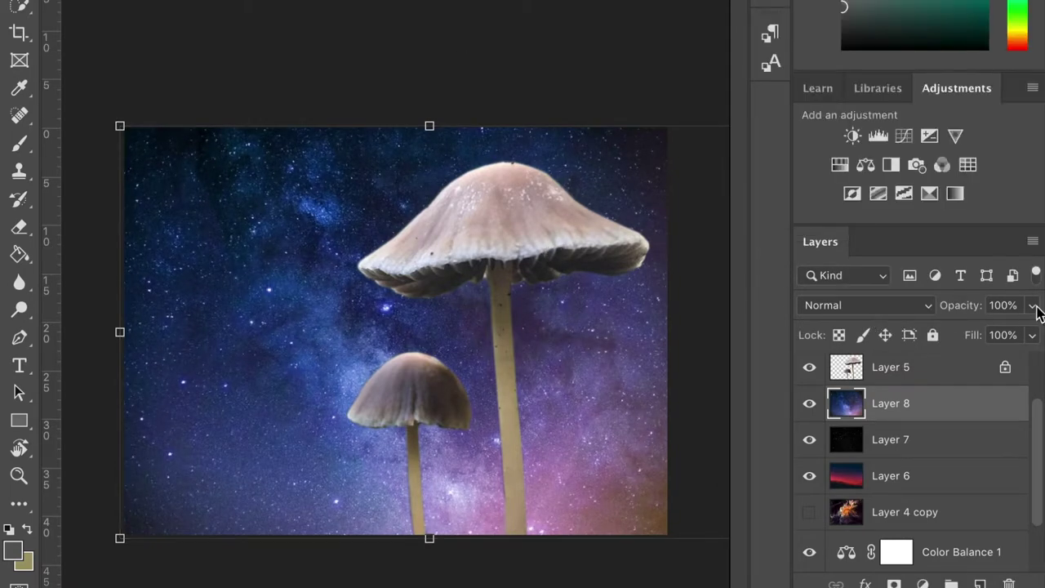
pyautogui.click(866, 304)
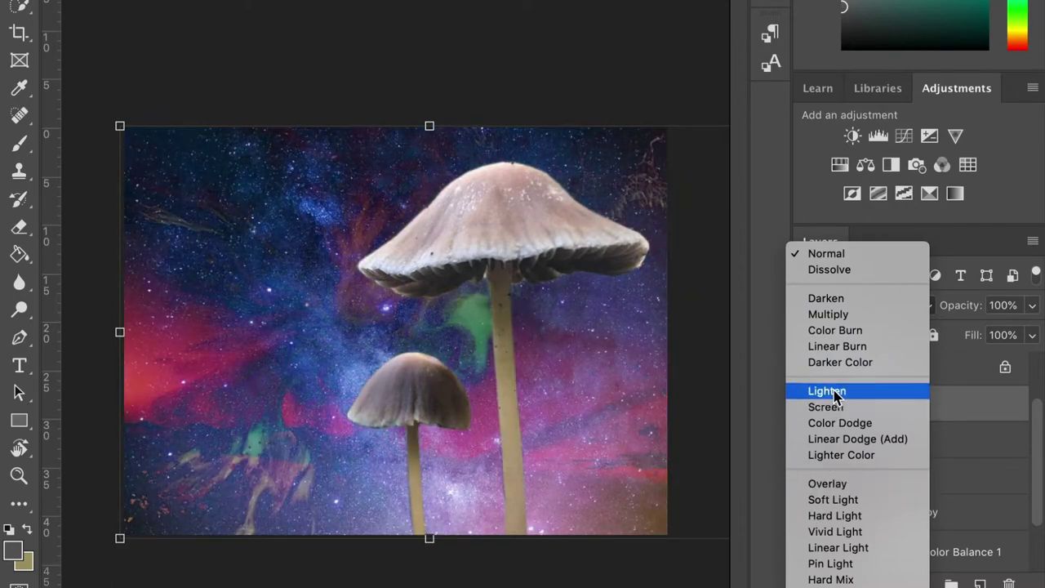
pyautogui.click(826, 391)
pyautogui.click(1032, 305)
pyautogui.moveTo(1030, 332)
pyautogui.mouseDown()
pyautogui.moveTo(928, 332)
pyautogui.moveTo(1029, 332)
pyautogui.mouseUp()
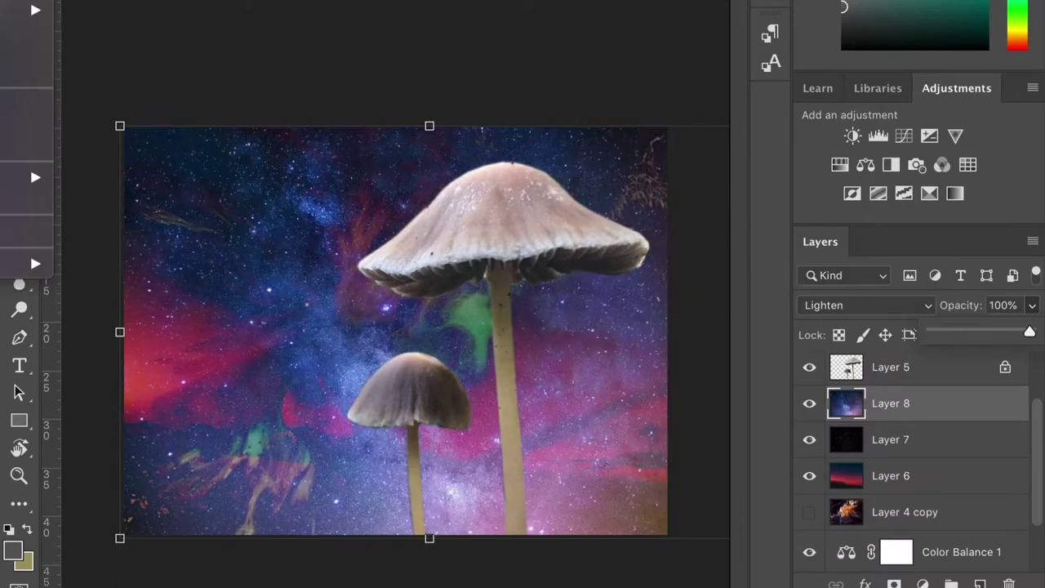
# - Try Levels without keeping changes, then enlarge the Milky Way layer and rotate it upside down
pyautogui.hotkey('ctrl', 'l')
pyautogui.moveTo(631, 158)
pyautogui.mouseDown()
pyautogui.moveTo(666, 163)
pyautogui.moveTo(631, 158)
pyautogui.mouseUp()
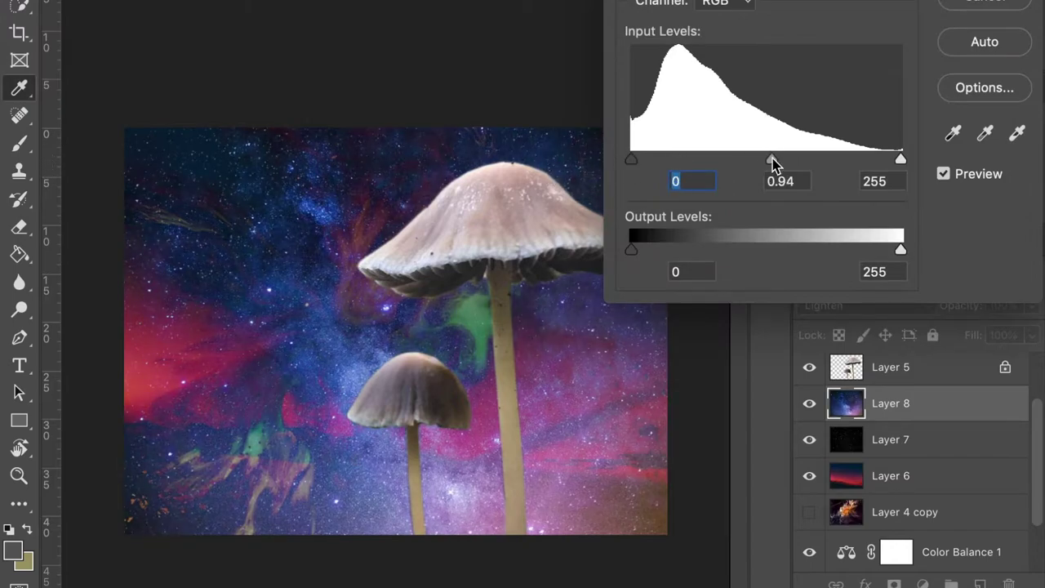
pyautogui.press('Return')
pyautogui.hotkey('ctrl', 't')
pyautogui.hotkey('ctrl', '-')
pyautogui.moveTo(184, 170)
pyautogui.mouseDown()
pyautogui.moveTo(96, 102)
pyautogui.moveTo(160, 157)
pyautogui.mouseUp()
pyautogui.moveTo(432, 117); pyautogui.dragTo(359, 556)
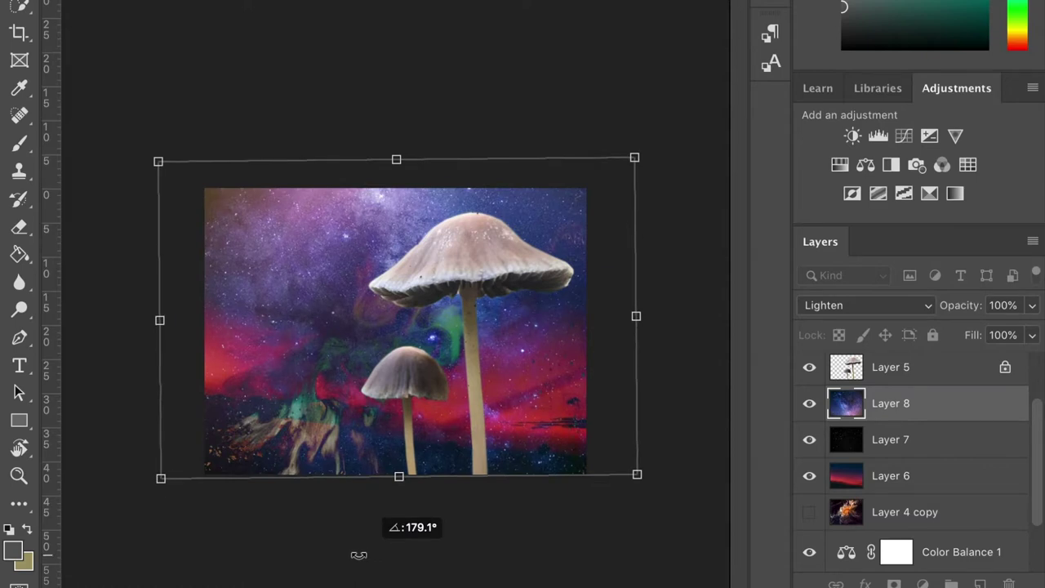
pyautogui.hotkey('ctrl', '+')
# - Commit the galaxy rotation, hide the Milky Way layer, and select Layer 4
pyautogui.press('Return')
pyautogui.click(809, 404)
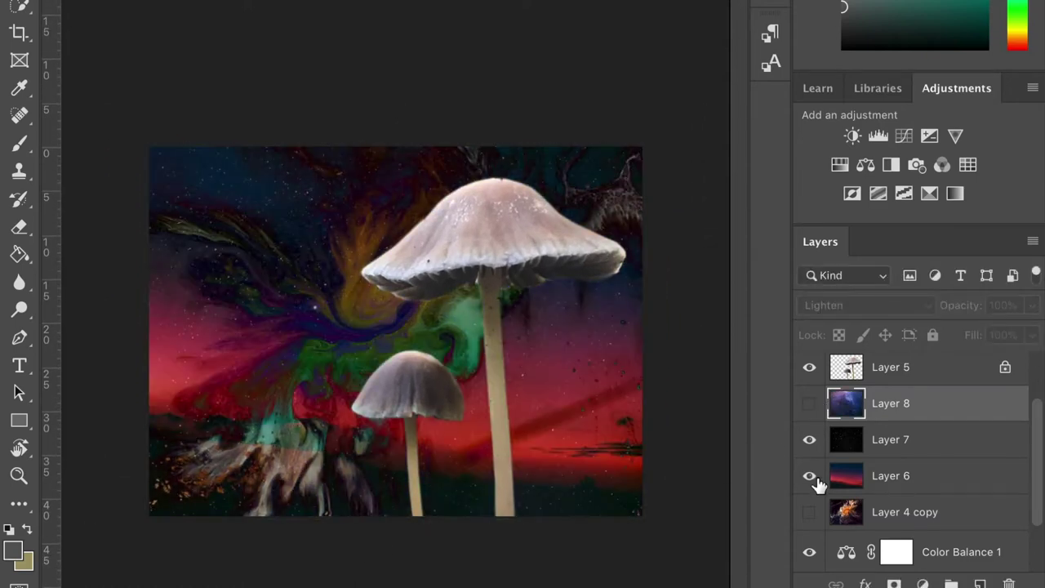
pyautogui.click(905, 478)
pyautogui.scroll(-2, 888, 512)
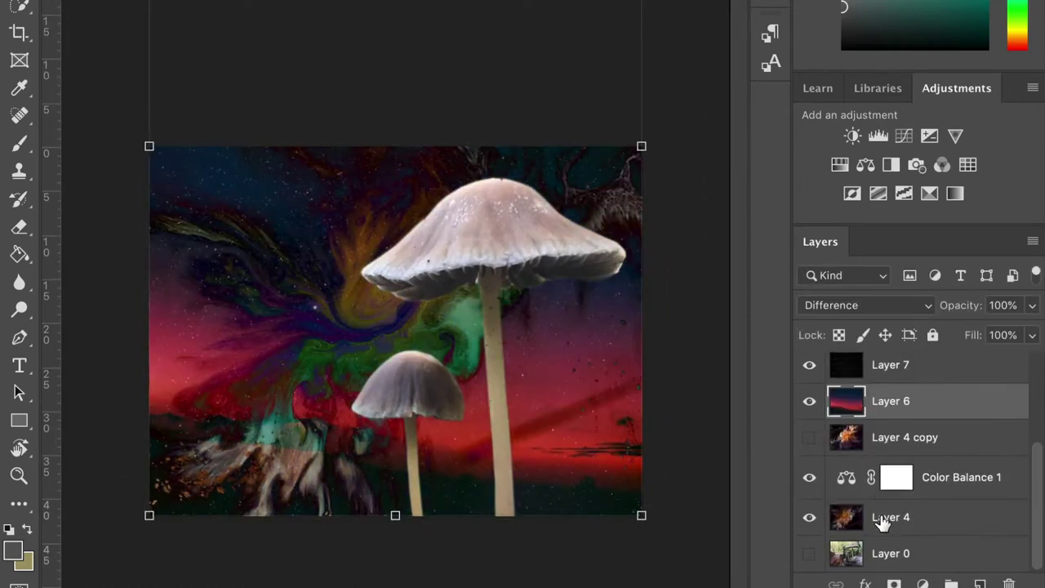
pyautogui.click(892, 518)
# - Paint black over Layer 4's lower-left on its mask, then show Layer 8 again
pyautogui.press('b')
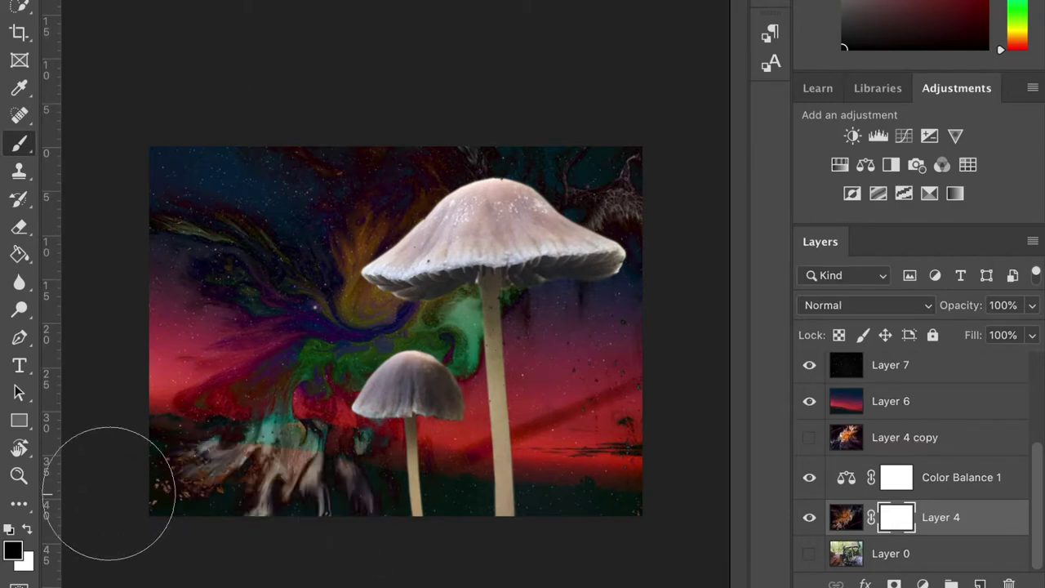
pyautogui.moveTo(212, 522)
pyautogui.mouseDown()
pyautogui.moveTo(272, 518)
pyautogui.moveTo(198, 518)
pyautogui.mouseUp()
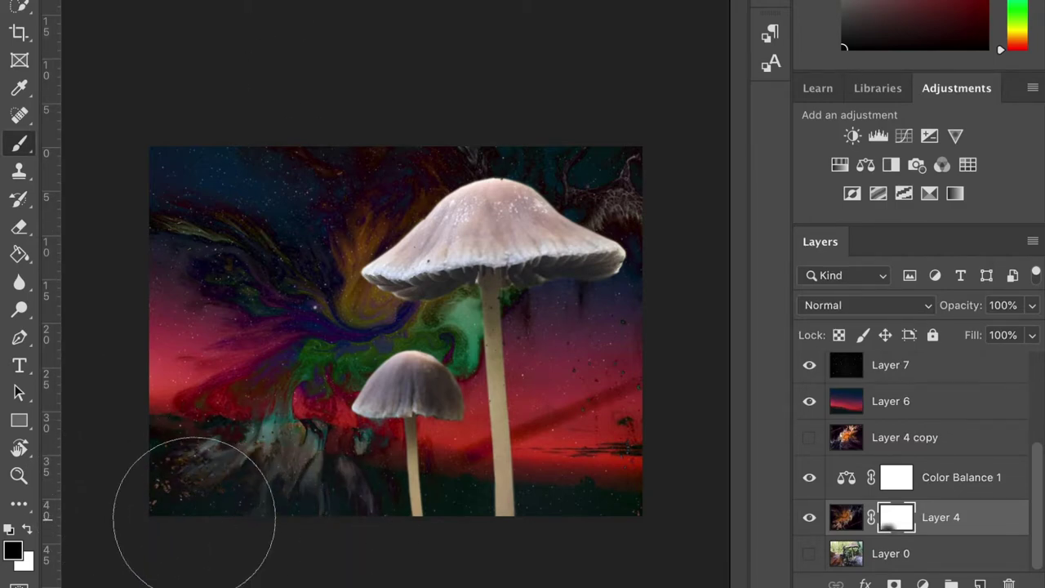
pyautogui.scroll(3, 898, 458)
pyautogui.click(809, 418)
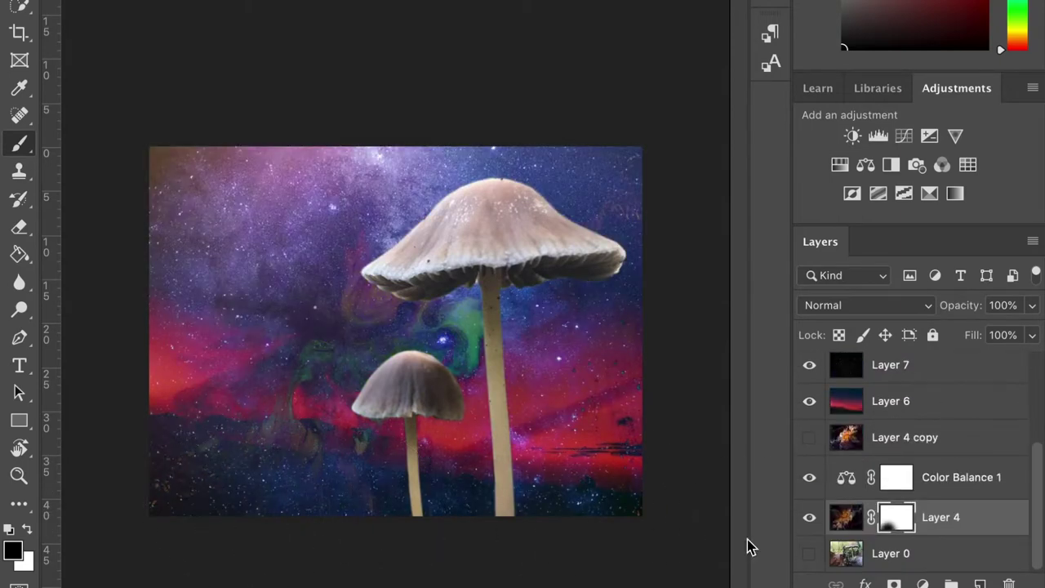
pyautogui.scroll(3, 812, 466)
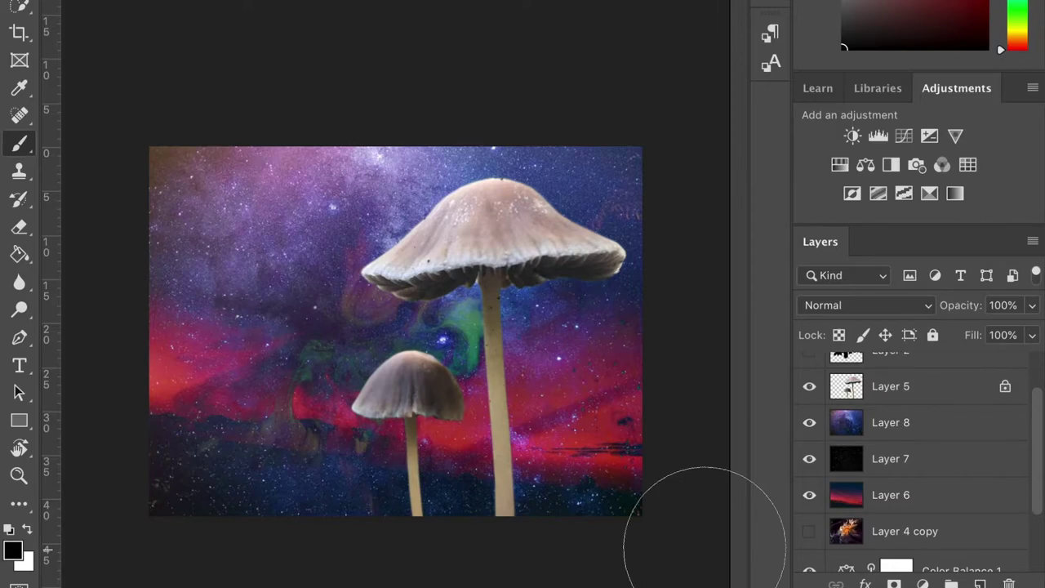
# - Apply Color Balance to the Layer 5 mushrooms, pushing shadows strongly toward cyan and blue
pyautogui.click(890, 386)
pyautogui.click(131, 2)
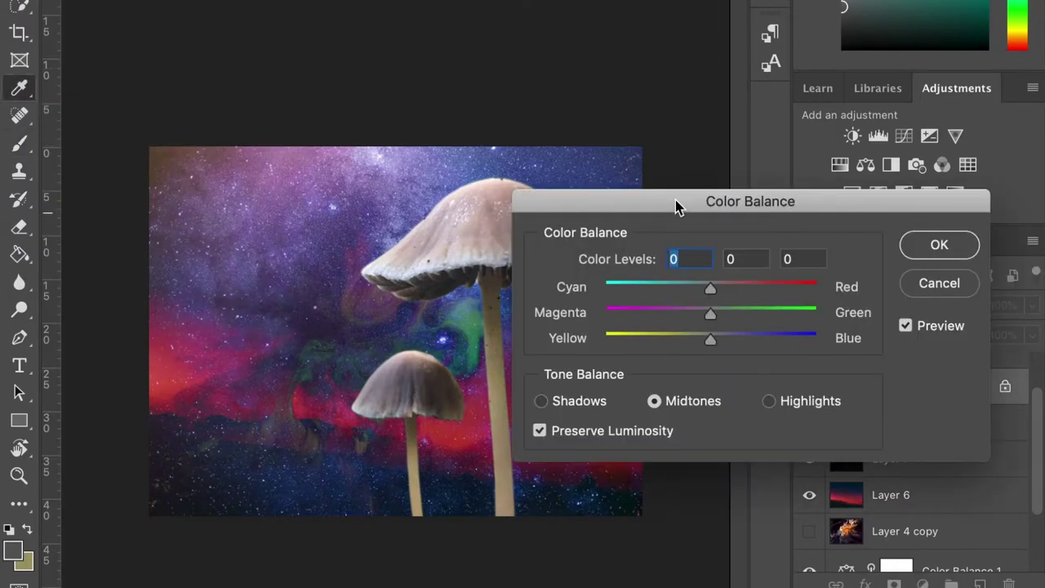
pyautogui.moveTo(678, 204); pyautogui.dragTo(777, 171)
pyautogui.click(640, 368)
pyautogui.moveTo(809, 305); pyautogui.dragTo(843, 305)
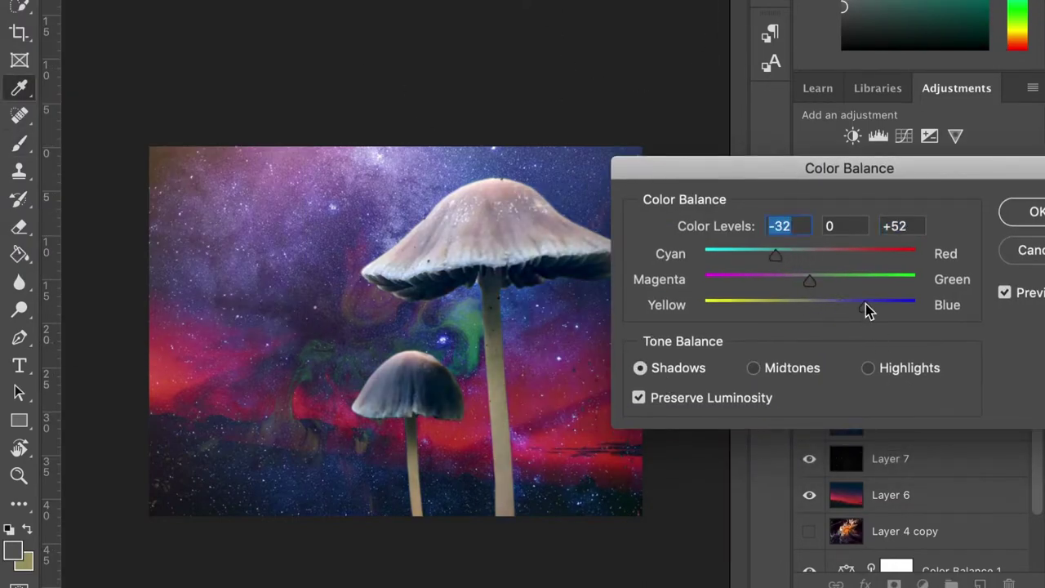
pyautogui.click(857, 309)
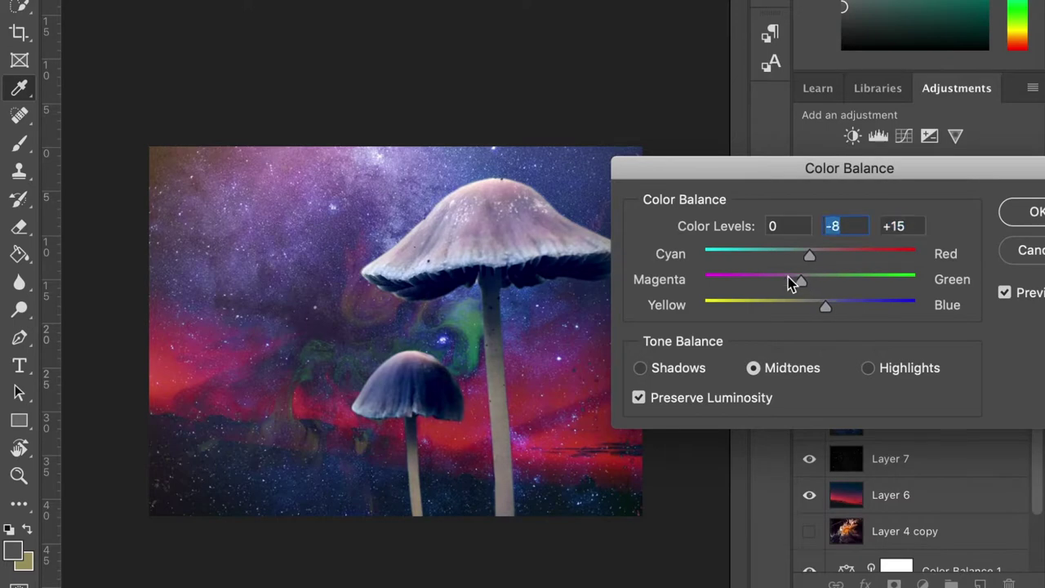
pyautogui.click(870, 369)
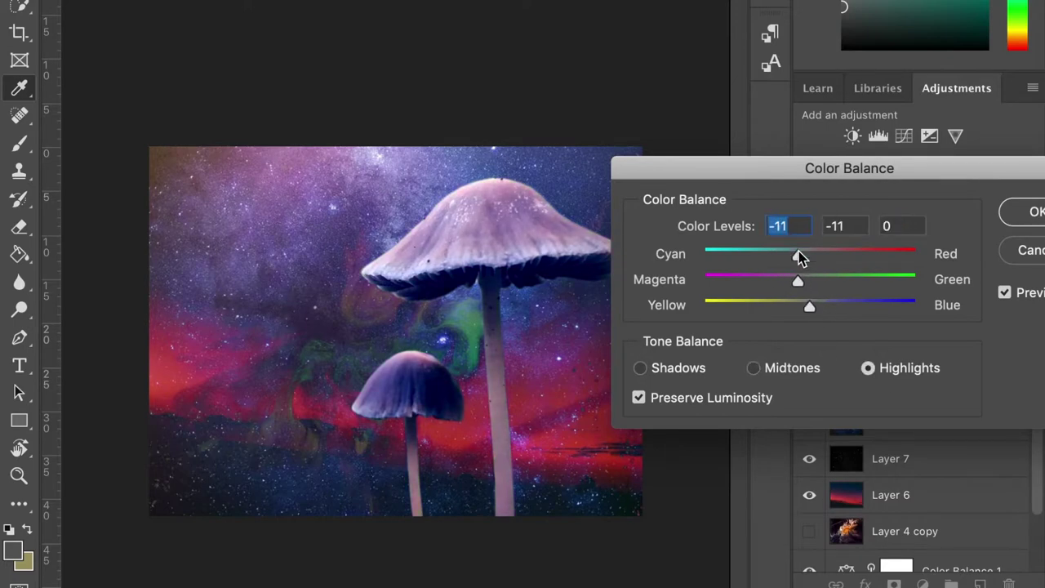
pyautogui.click(1006, 219)
pyautogui.press('b')
pyautogui.scroll(-2, 626, 494)
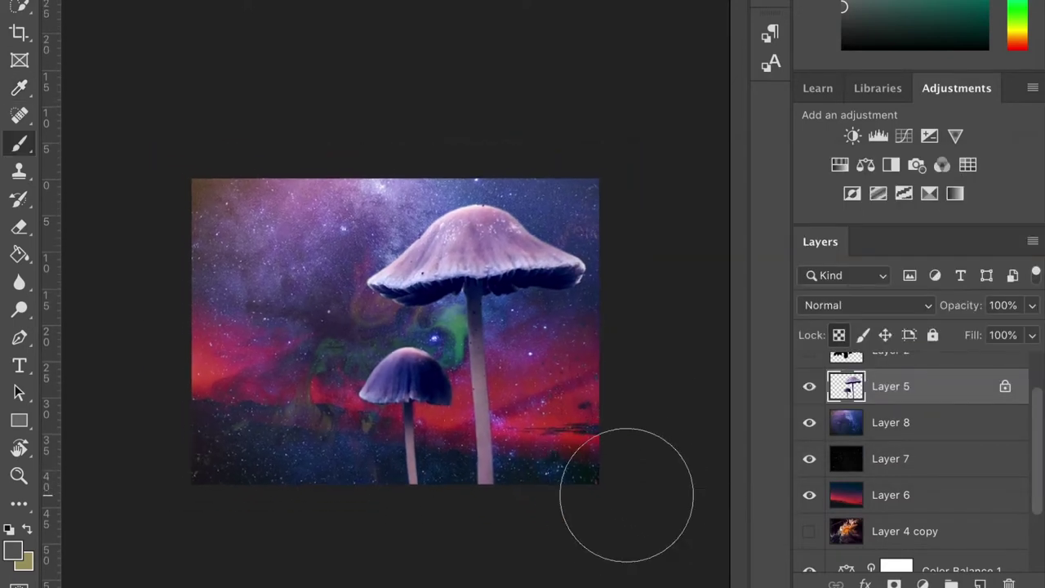
# - Scale the placed bokeh image over the canvas and try the Darken blend mode
pyautogui.scroll(2, 625, 495)
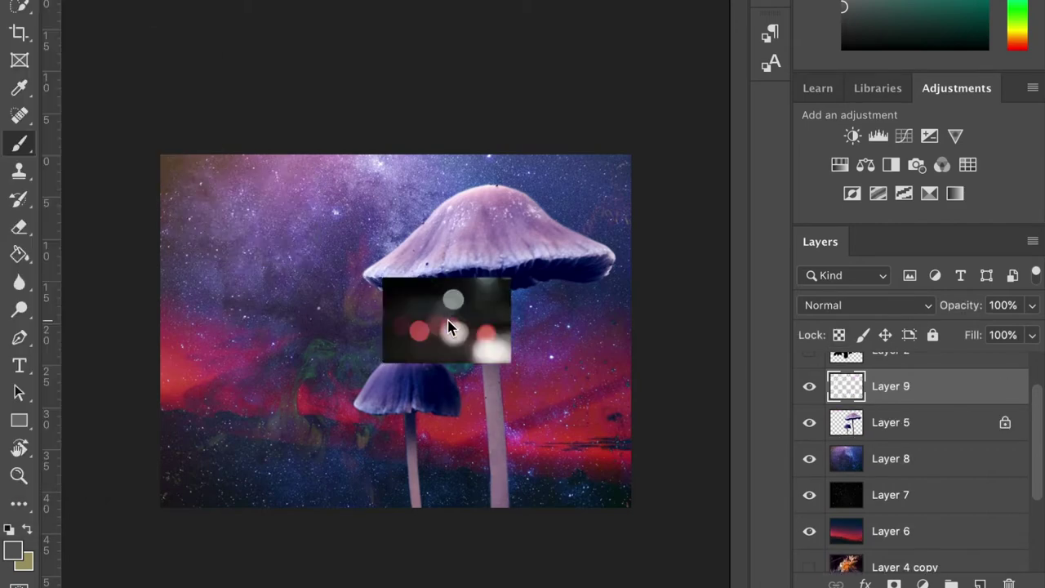
pyautogui.moveTo(382, 276); pyautogui.dragTo(158, 129)
pyautogui.moveTo(511, 362); pyautogui.dragTo(637, 443)
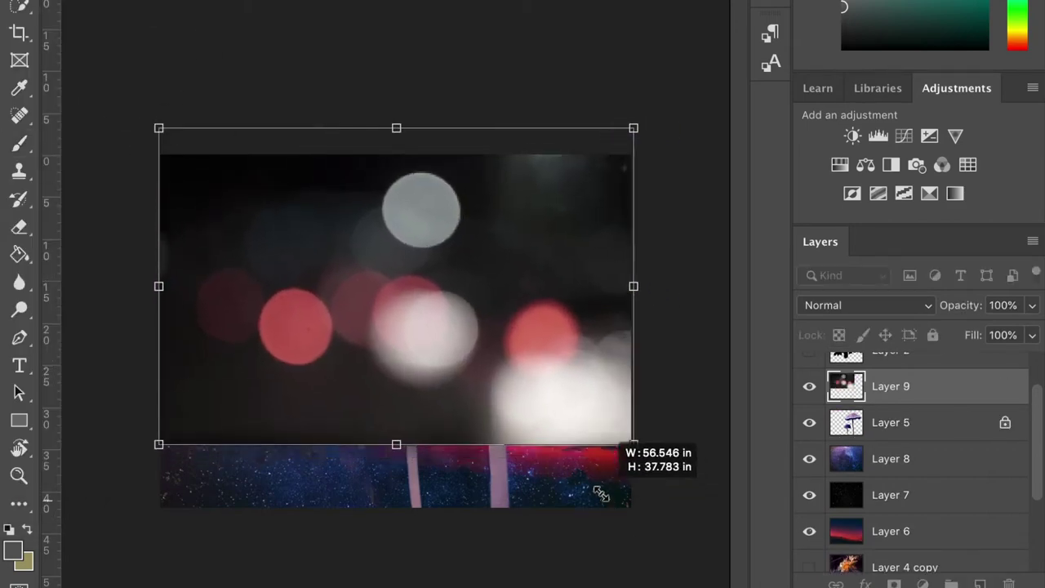
pyautogui.moveTo(557, 139); pyautogui.dragTo(546, 162)
pyautogui.moveTo(392, 479); pyautogui.dragTo(392, 505)
pyautogui.click(914, 305)
pyautogui.click(826, 343)
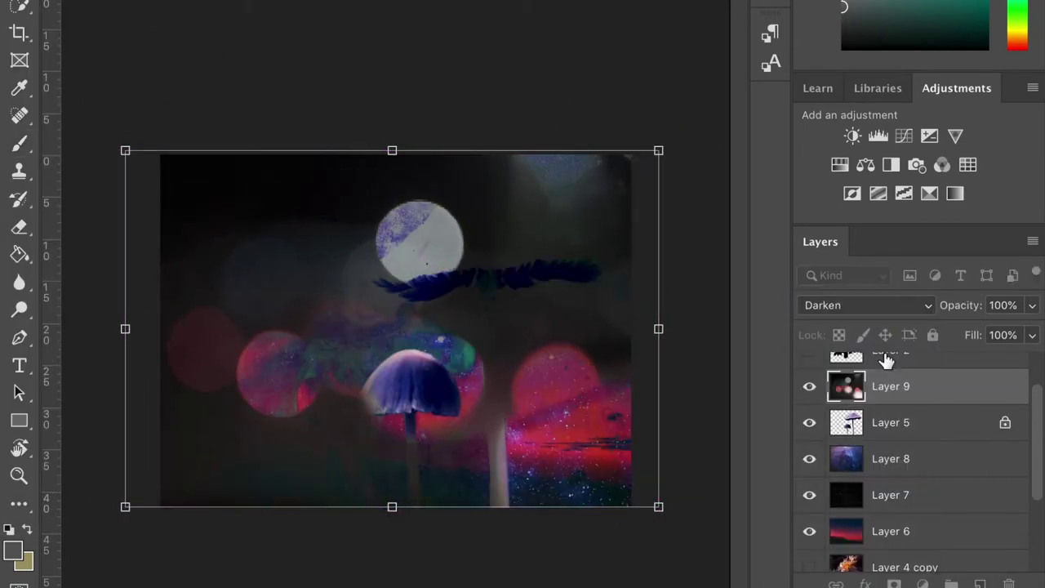
pyautogui.click(906, 306)
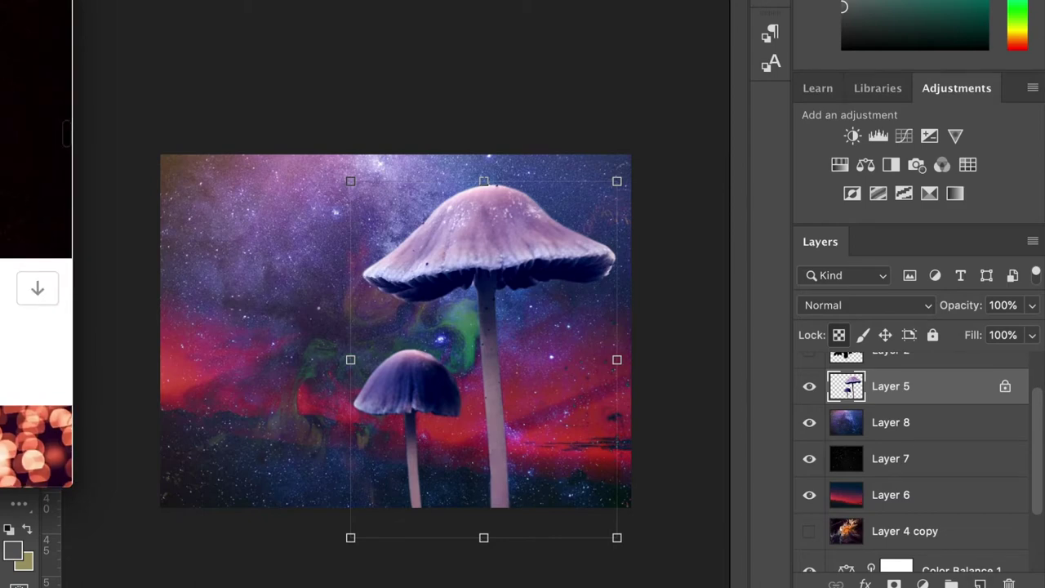
# - Place the orange light texture as Layer 9 in Screen mode and add an empty Layer 10
pyautogui.moveTo(37, 245); pyautogui.dragTo(373, 327)
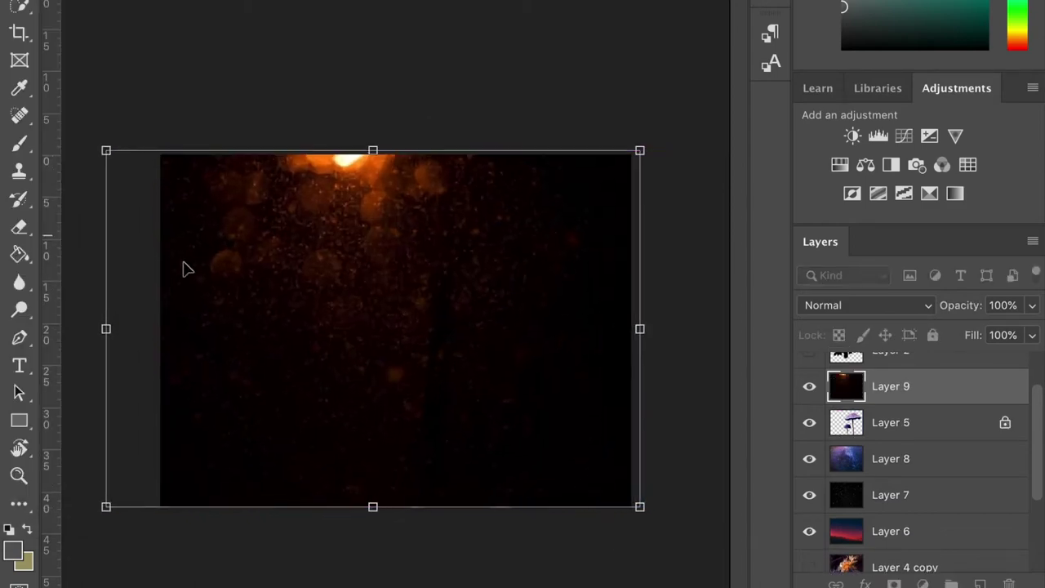
pyautogui.click(929, 304)
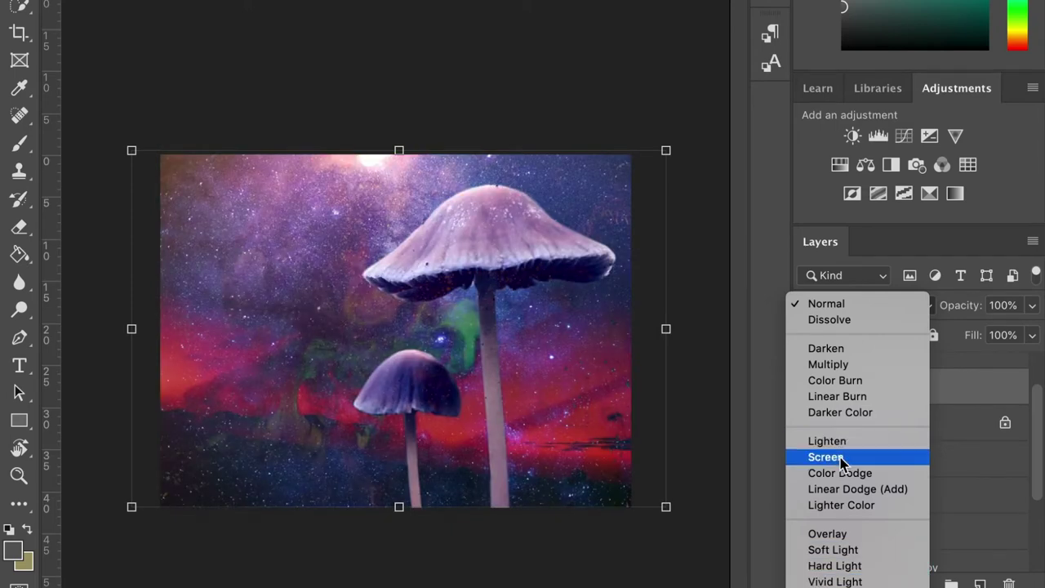
pyautogui.click(844, 463)
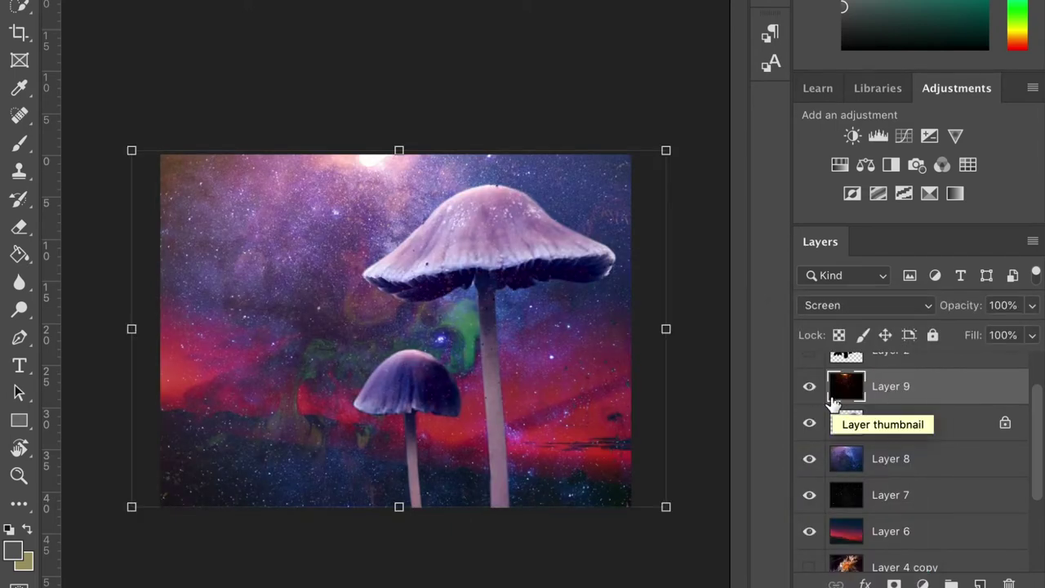
pyautogui.click(845, 422)
pyautogui.click(980, 583)
# - Sample the glow's orange as the paint colour and paint on new Layer 10
pyautogui.click(855, 388)
pyautogui.press('i')
pyautogui.click(380, 171)
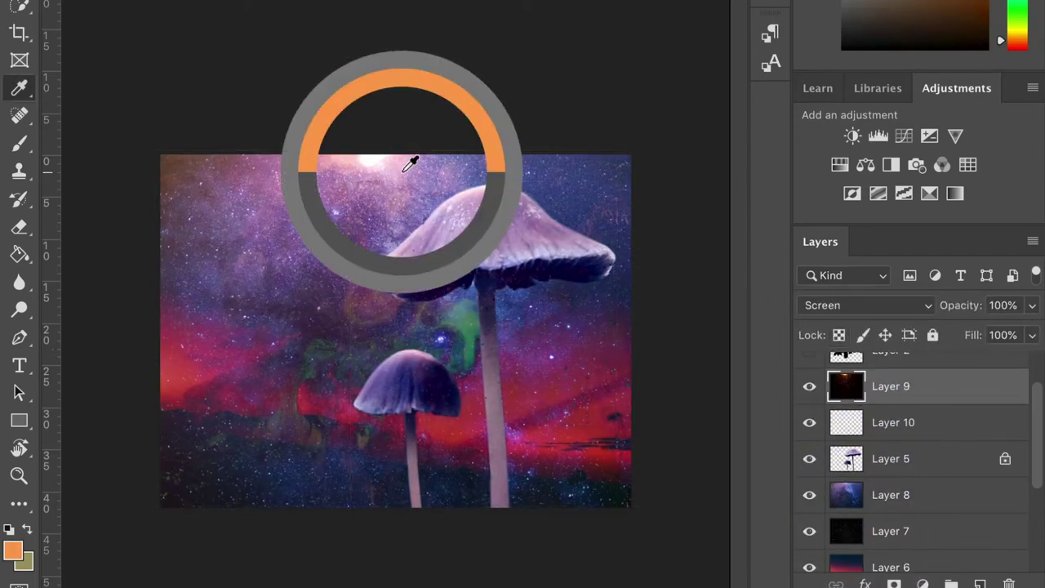
pyautogui.click(893, 422)
pyautogui.press('b')
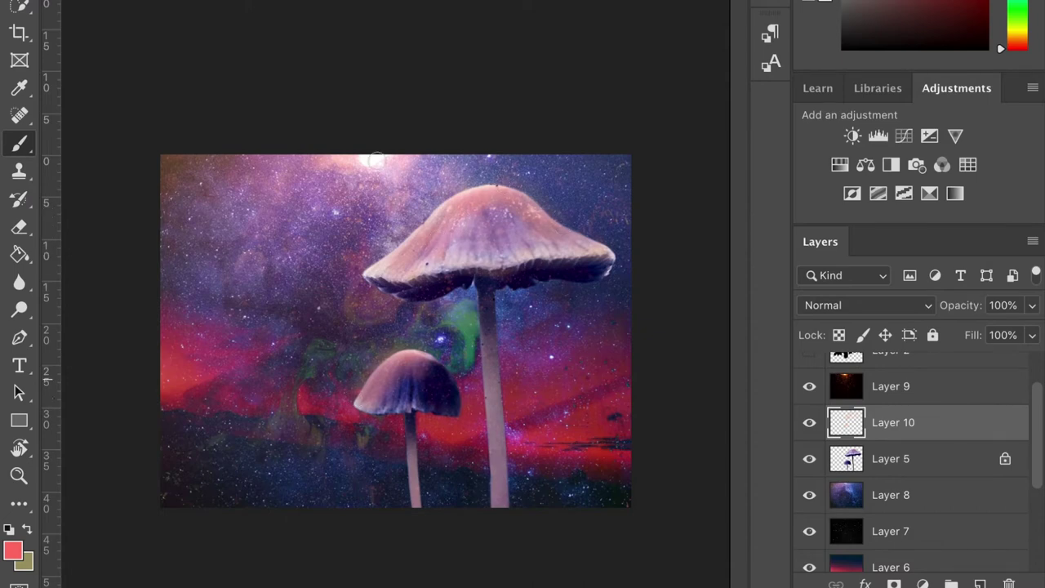
# - Set Layer 10 to Lighter Color blend mode at 48% opacity
pyautogui.click(865, 306)
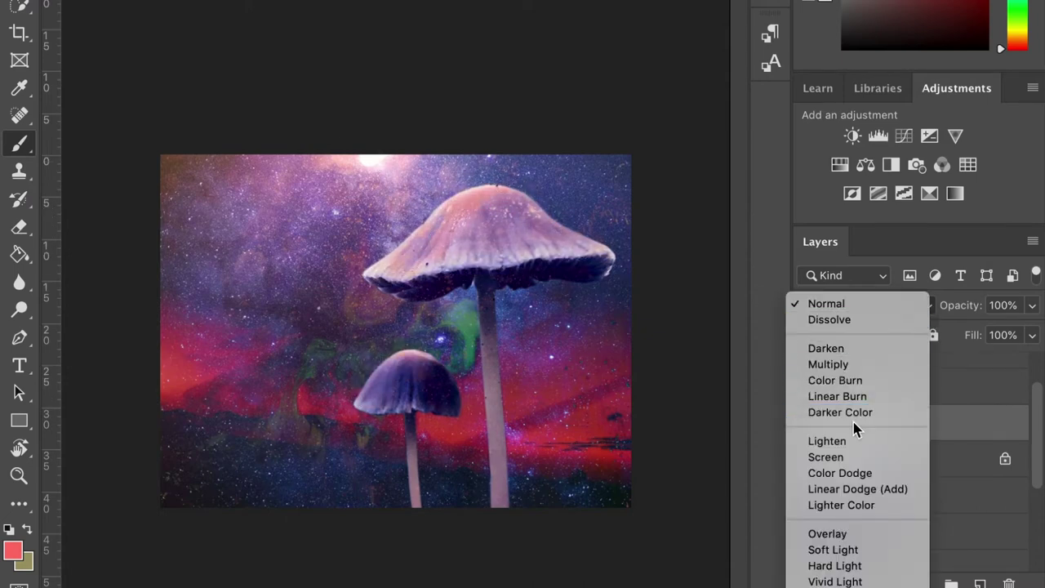
pyautogui.click(854, 504)
pyautogui.click(1032, 305)
pyautogui.moveTo(935, 333); pyautogui.dragTo(980, 339)
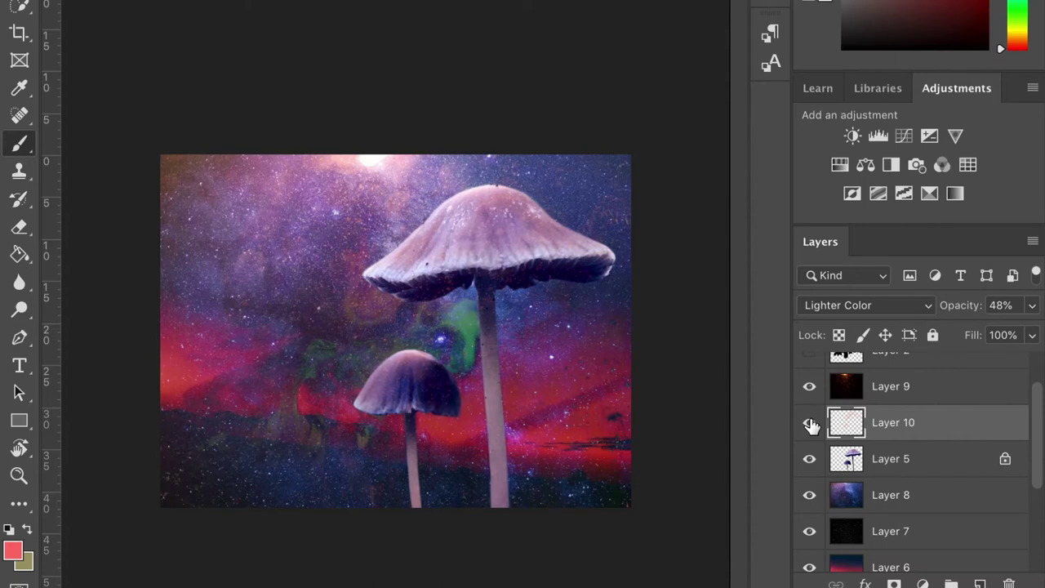
# - Move Layer 10 and the orange glow layer beneath the mushroom layer, comparing visibility
pyautogui.hotkey('ctrl', '-')
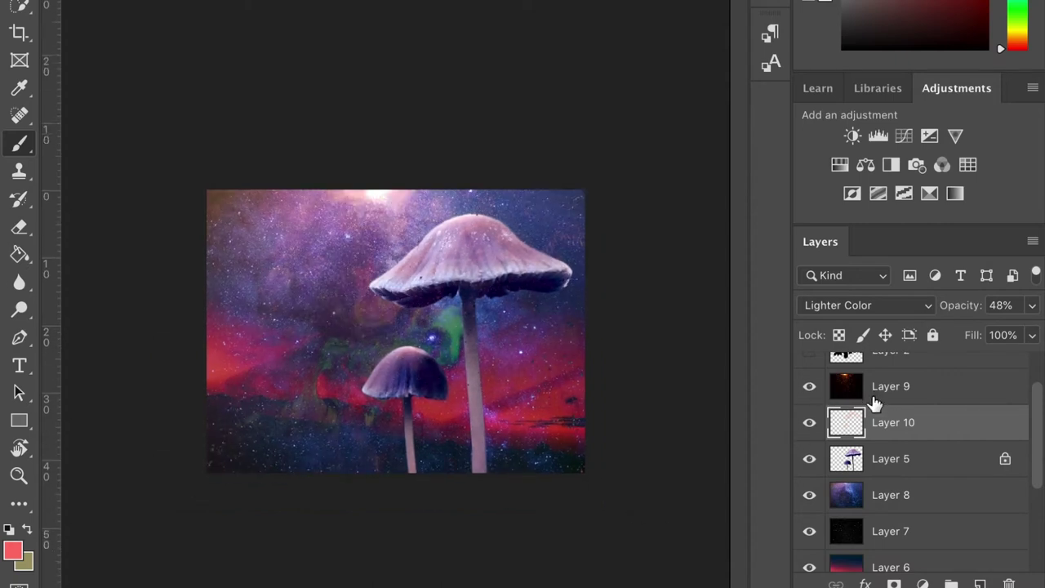
pyautogui.moveTo(873, 414); pyautogui.dragTo(867, 472)
pyautogui.click(810, 460)
pyautogui.click(810, 460)
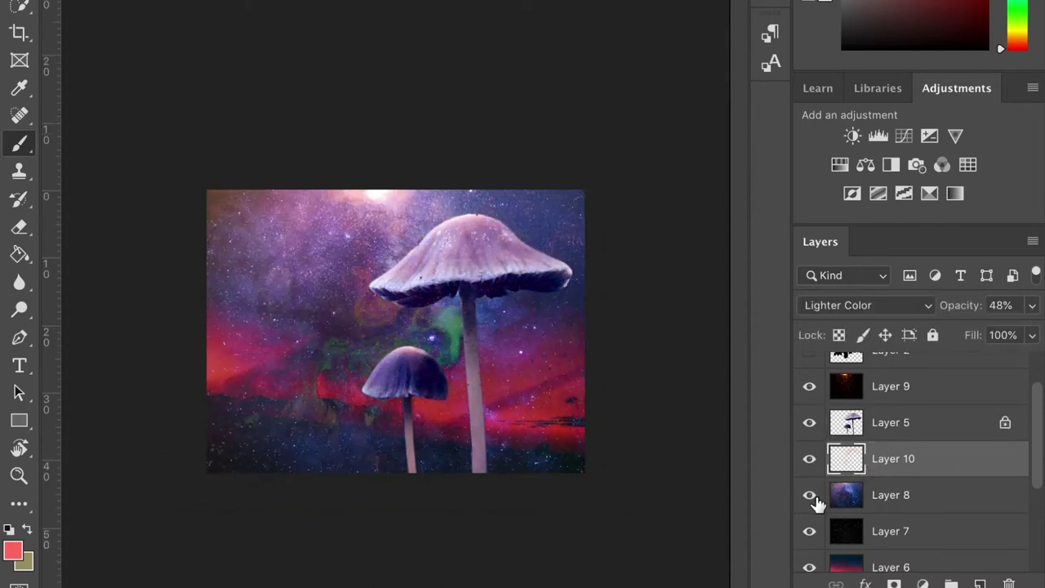
pyautogui.moveTo(871, 408); pyautogui.dragTo(875, 466)
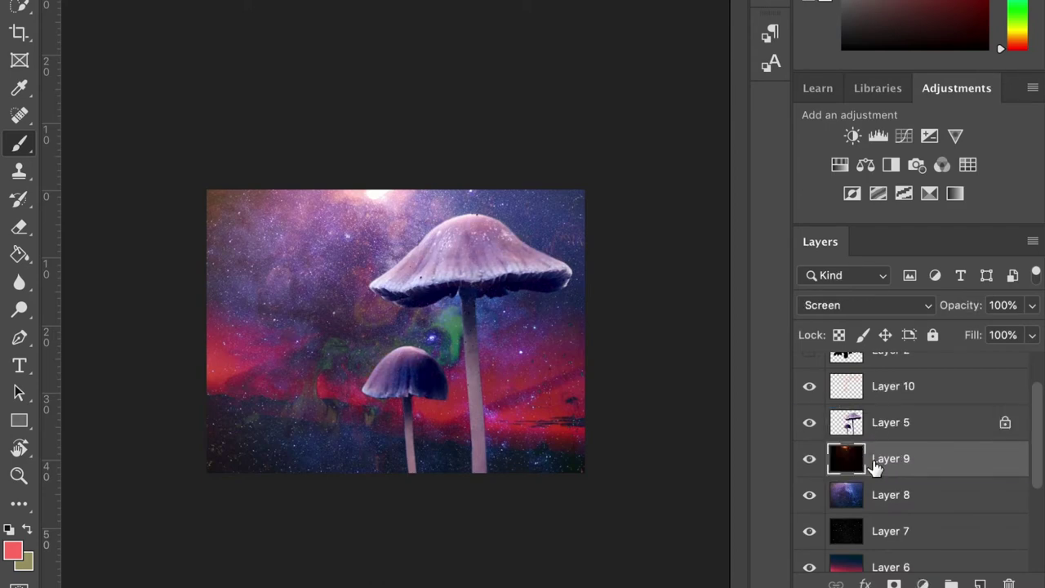
pyautogui.click(809, 459)
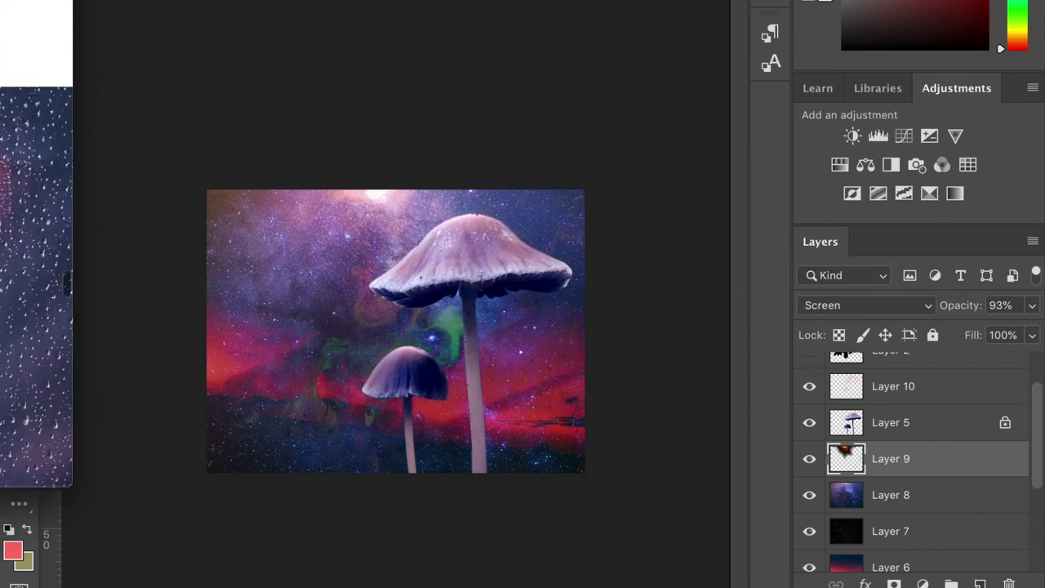
# - Add the bokeh image as Layer 11 above Layer 10, scaled to cover the canvas
pyautogui.moveTo(36, 163); pyautogui.dragTo(375, 360)
pyautogui.moveTo(894, 461); pyautogui.dragTo(870, 433)
pyautogui.hotkey('ctrl', 't')
pyautogui.moveTo(443, 330); pyautogui.dragTo(548, 186)
pyautogui.moveTo(393, 400); pyautogui.dragTo(393, 472)
# - Blend the bokeh layer in Soft Light at 66% opacity, then hide it
pyautogui.click(925, 311)
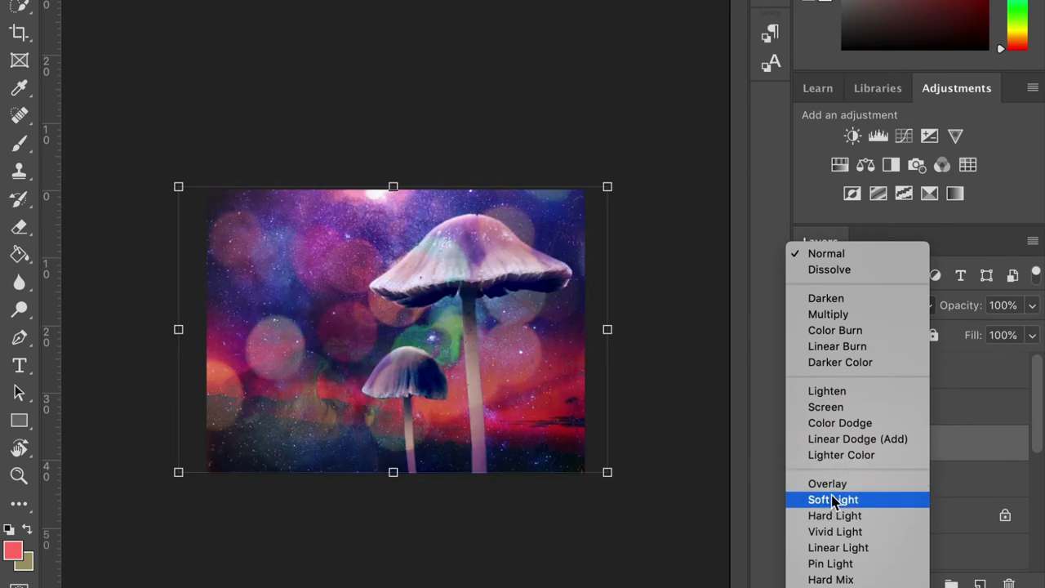
pyautogui.click(833, 500)
pyautogui.moveTo(968, 330); pyautogui.dragTo(993, 347)
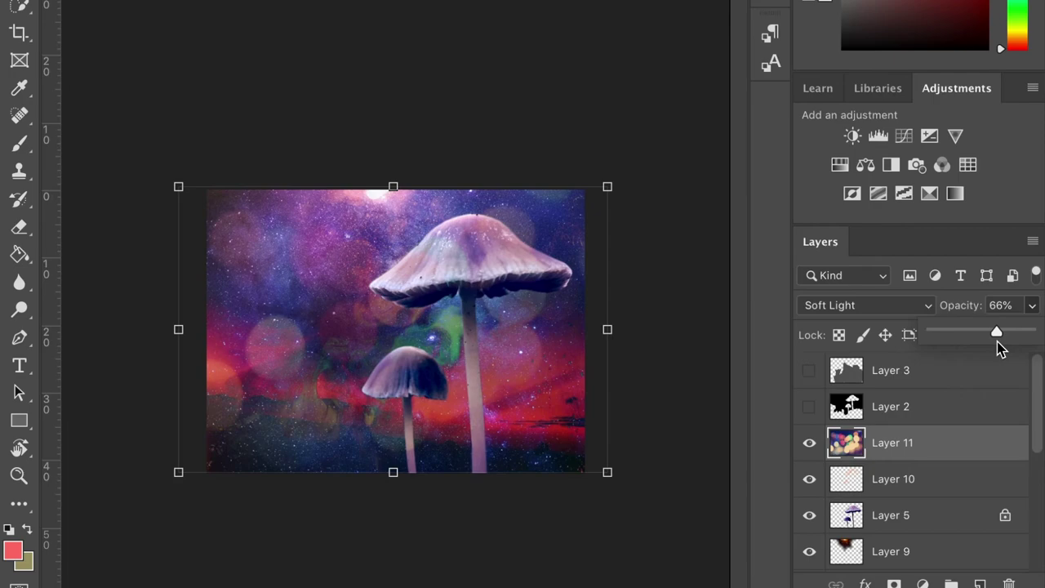
pyautogui.click(809, 442)
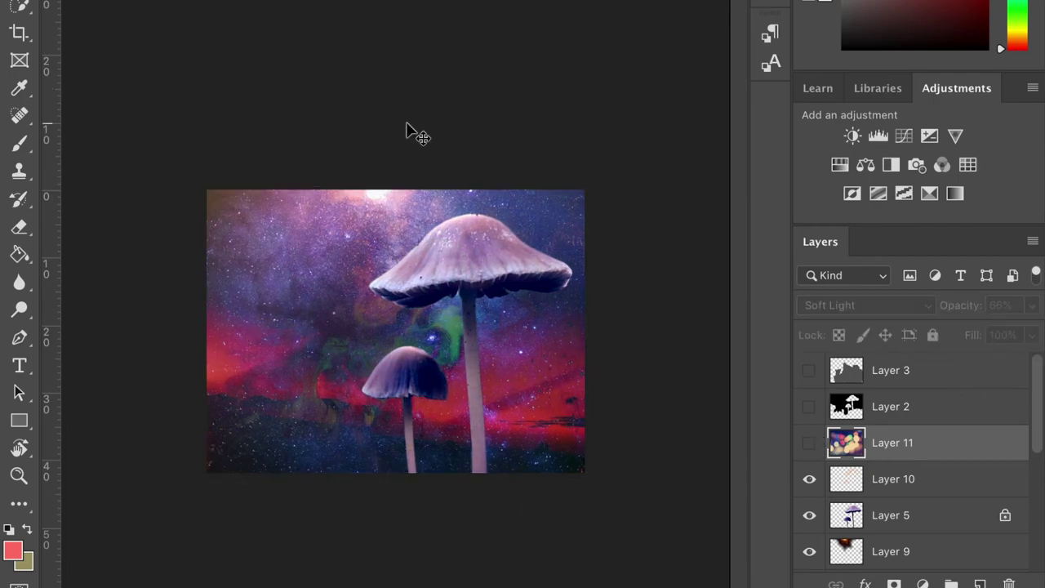